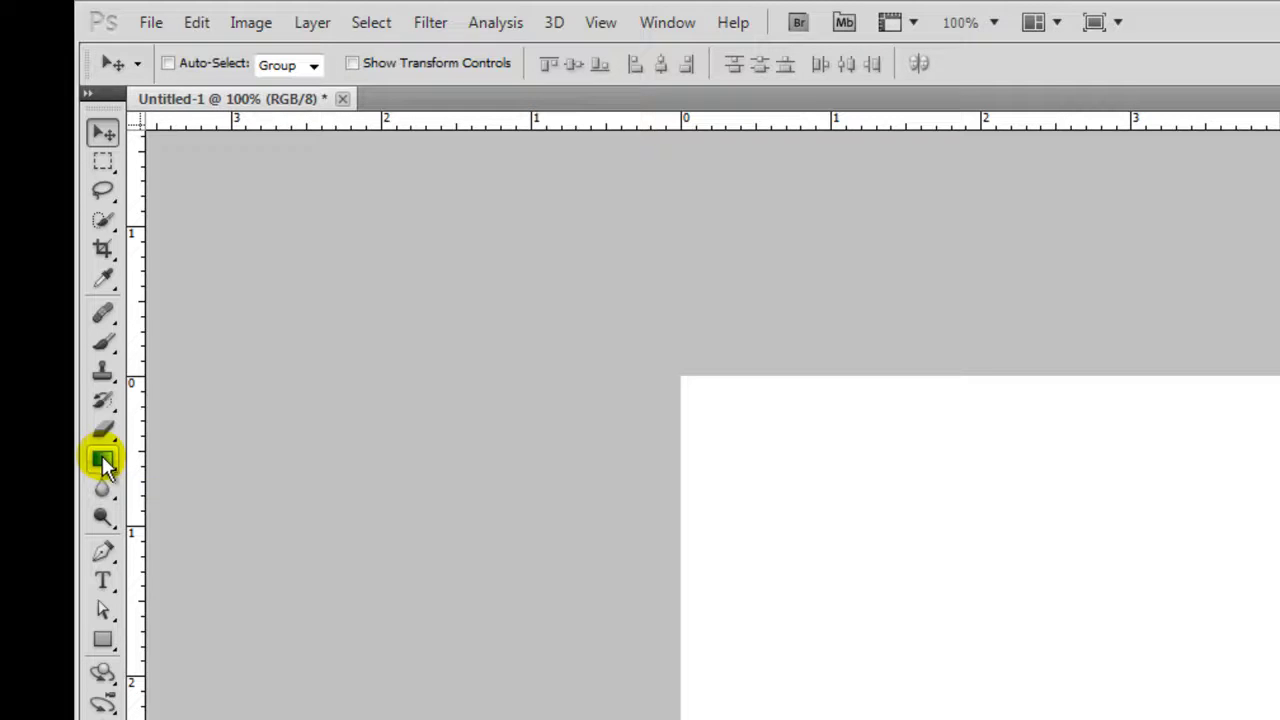
Draw a linear foreground-to-transparent gradient in black from the top to the bottom of the Background layer, and undo it.
click(104, 462)
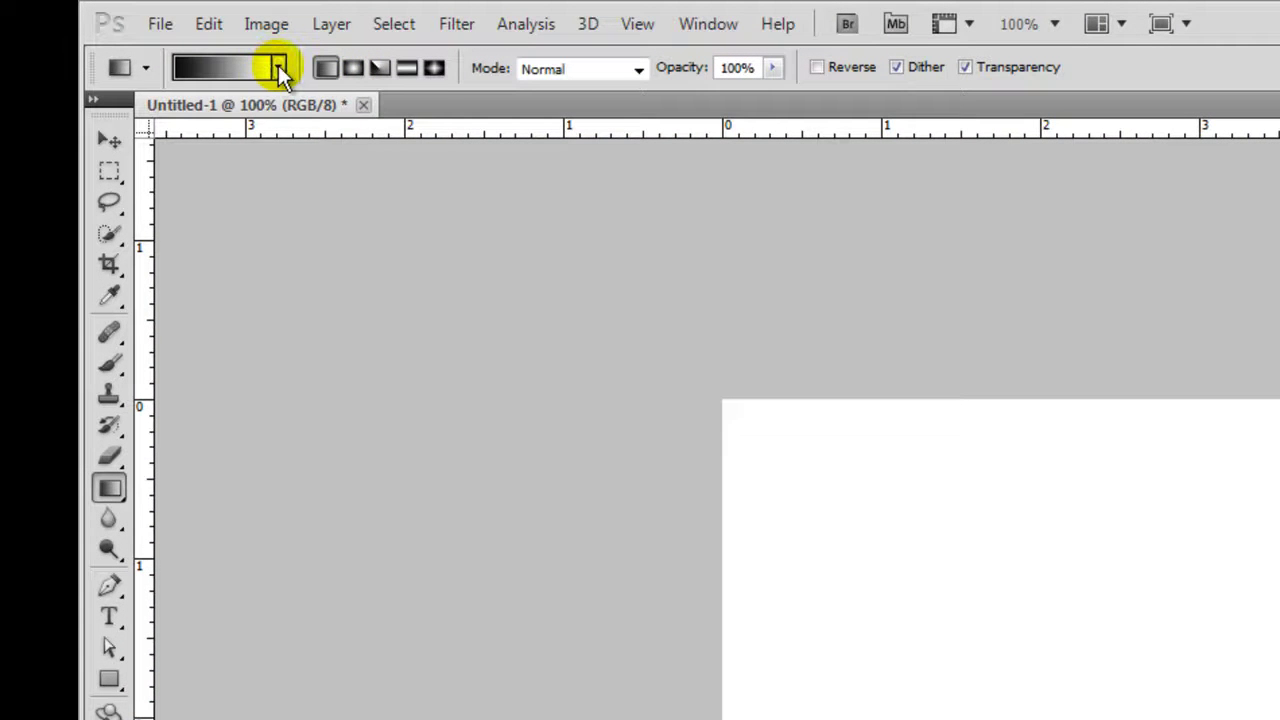
click(279, 70)
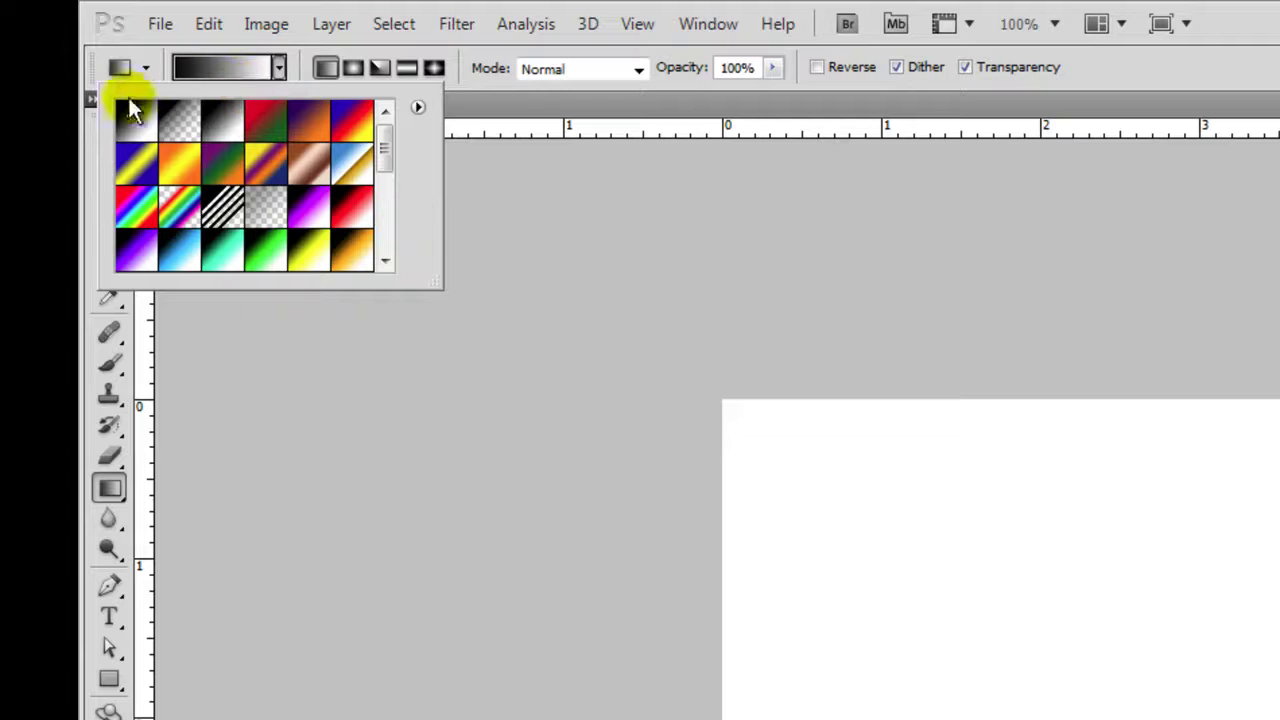
click(176, 127)
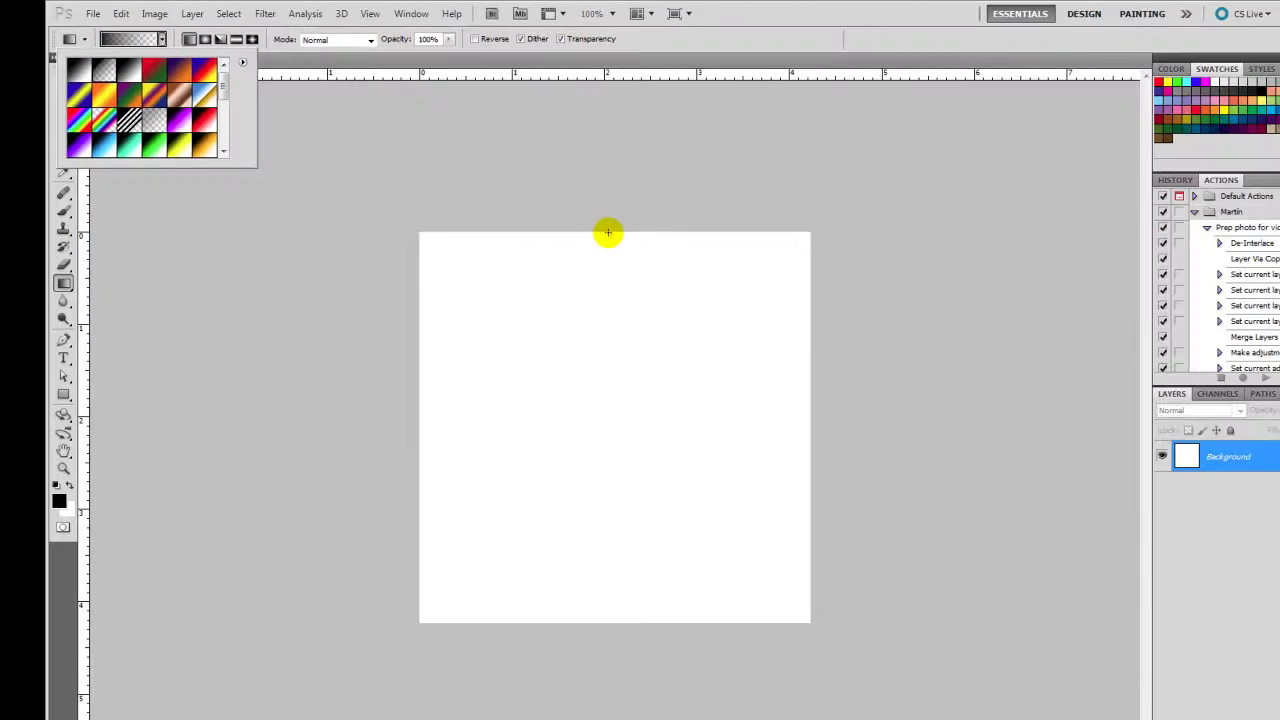
drag(1052, 401, 1079, 719)
drag(571, 514, 555, 566)
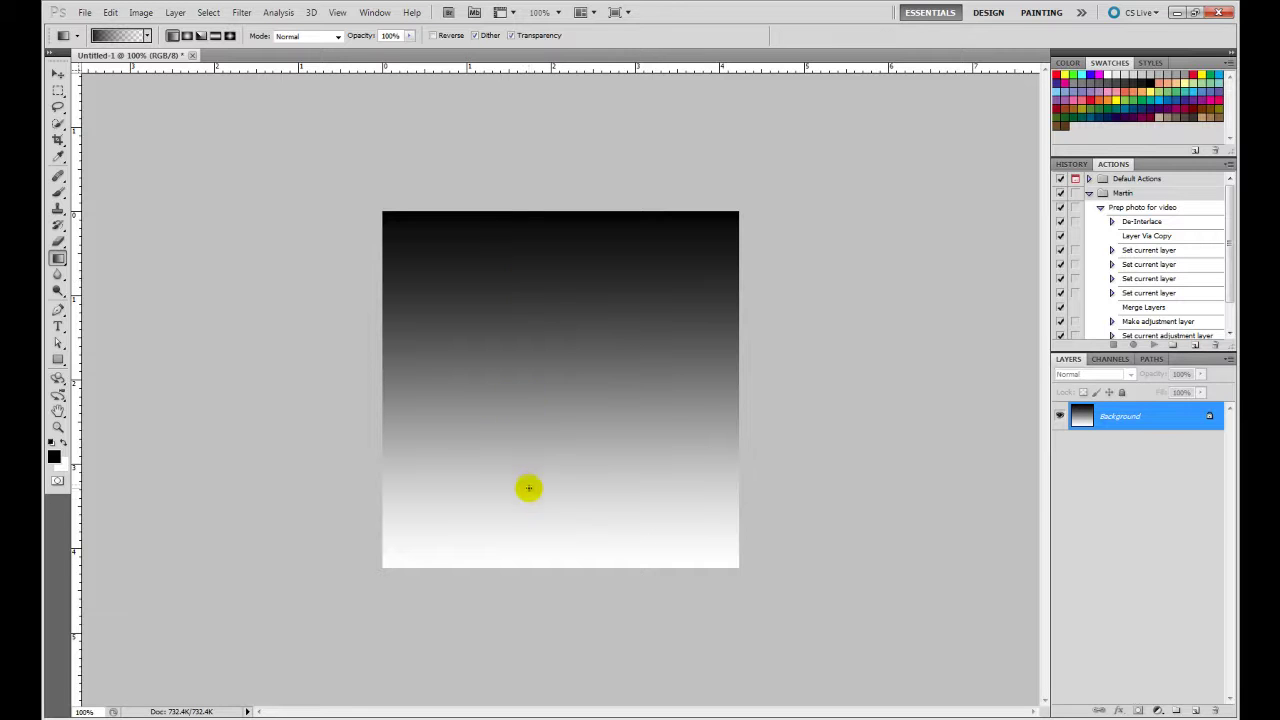
click(1122, 420)
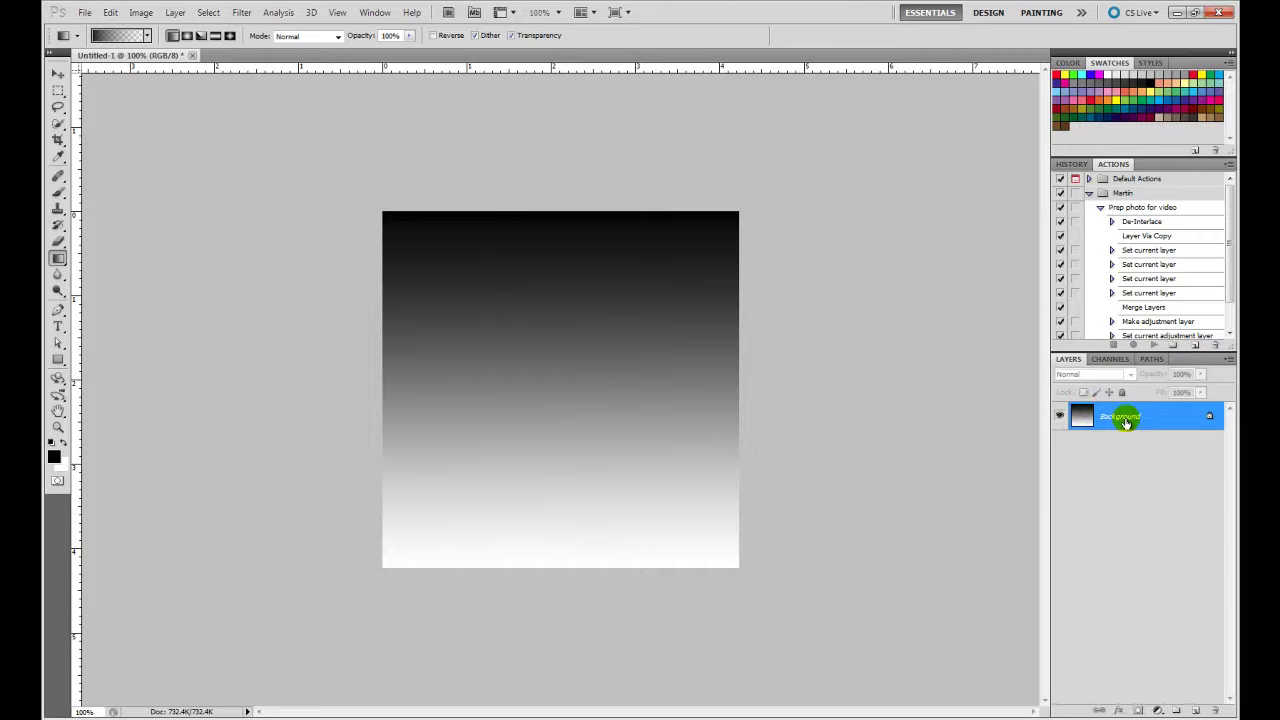
key(ctrl+z)
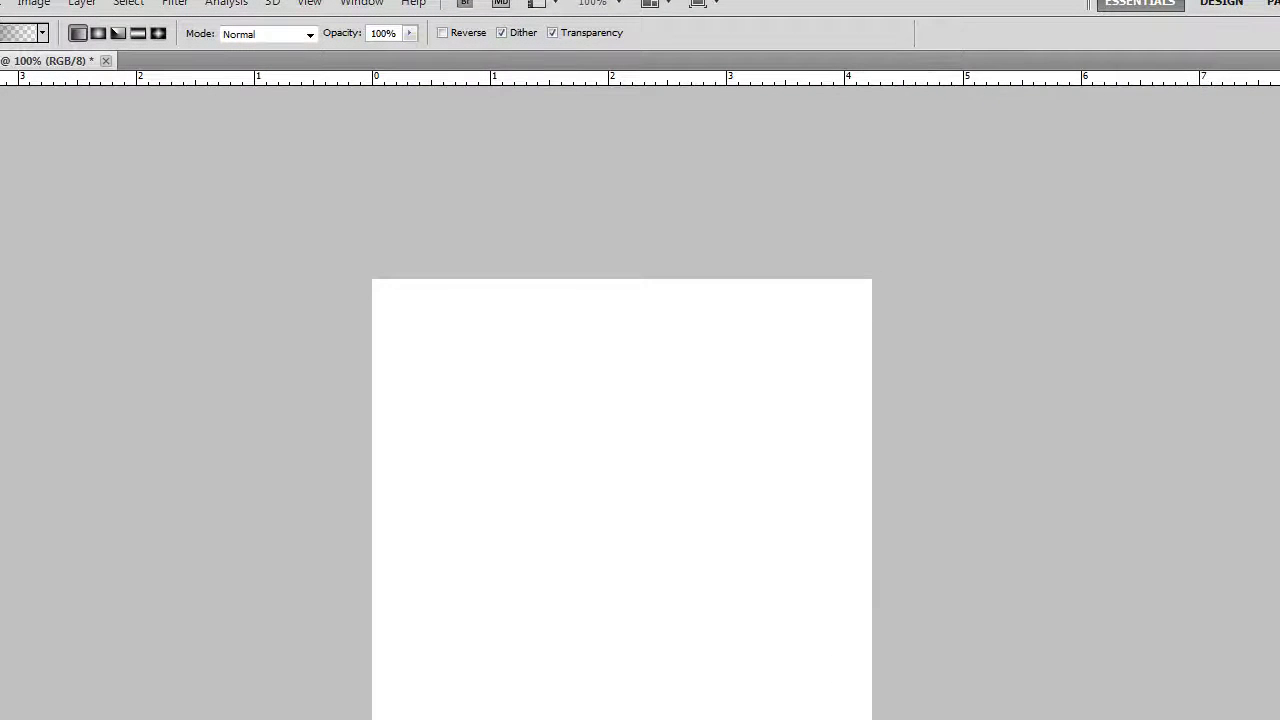
Fill Layer 1 with a solid light blue color in Normal mode at 100% opacity.
click(158, 18)
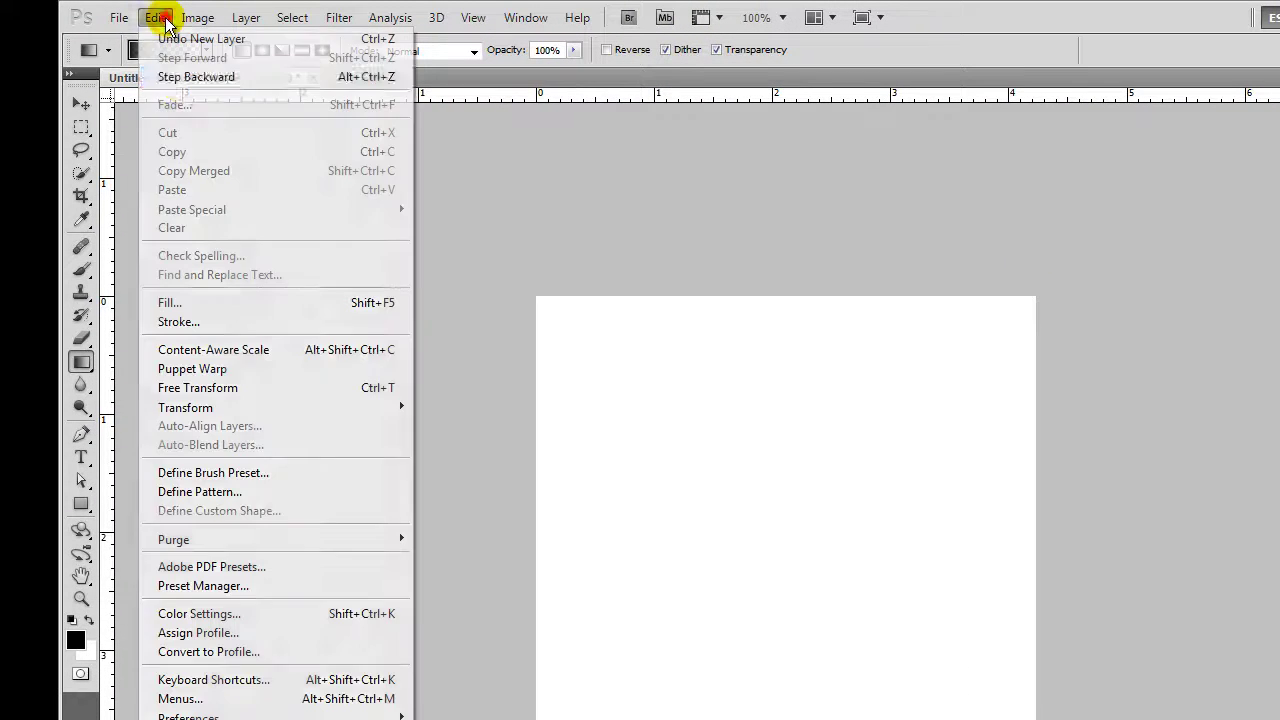
click(250, 304)
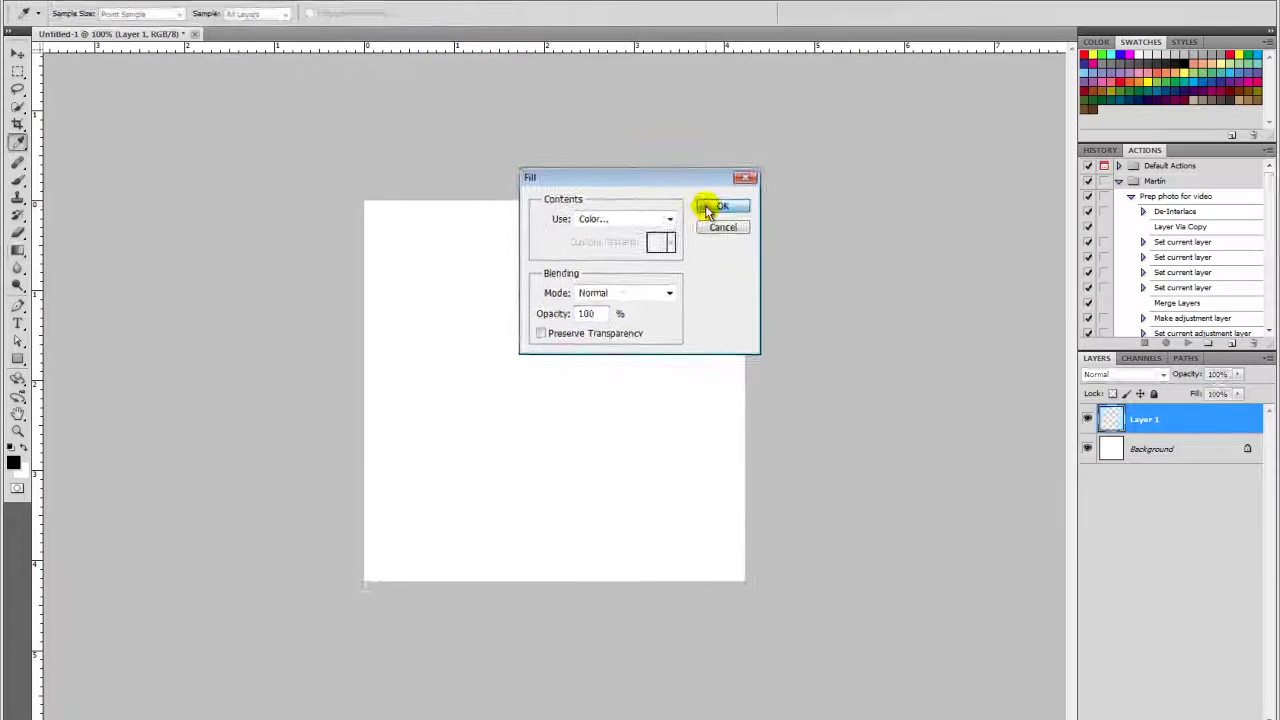
click(865, 265)
Draw the black foreground-to-transparent gradient from top to bottom over the light blue layer, and undo it.
key(g)
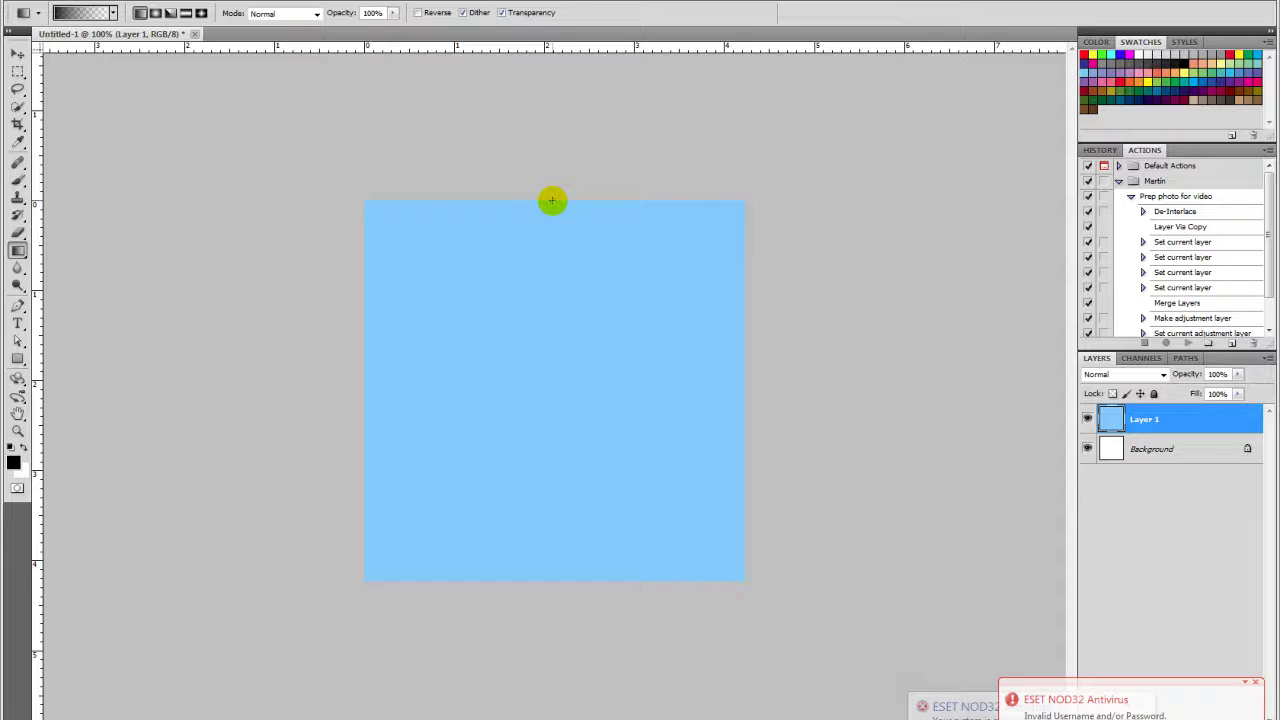
drag(552, 201, 605, 580)
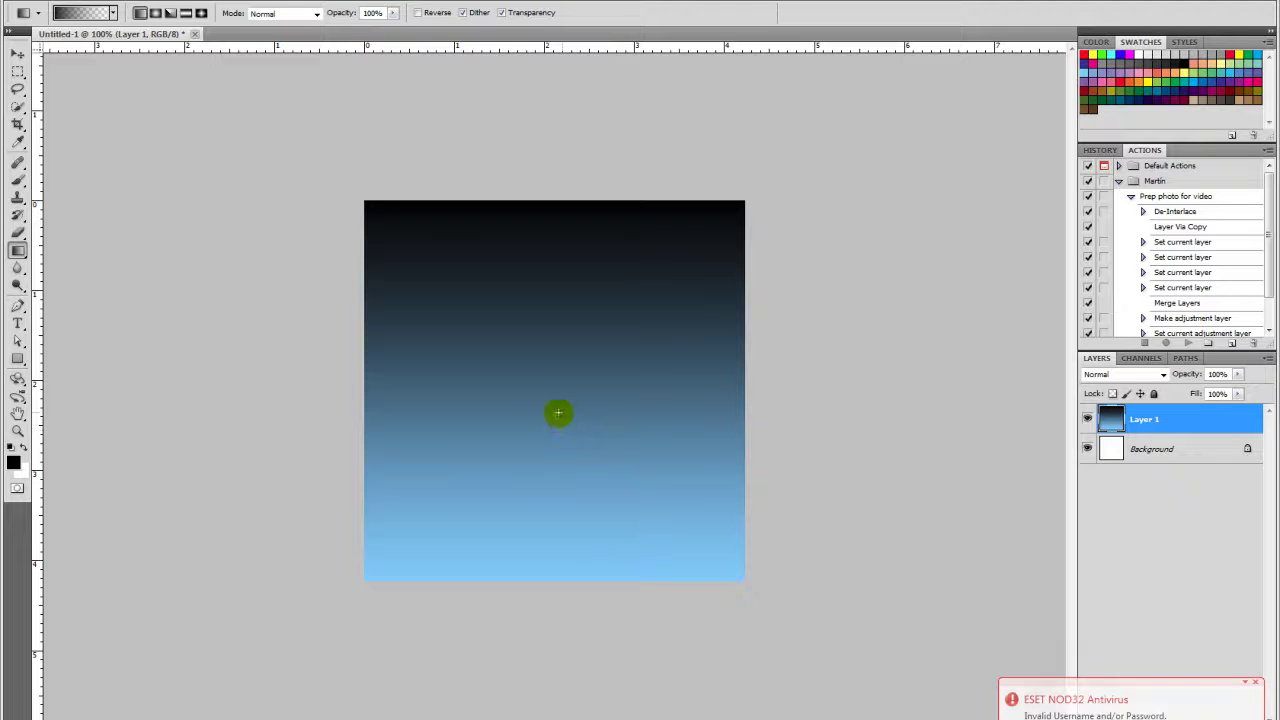
double_click(1143, 420)
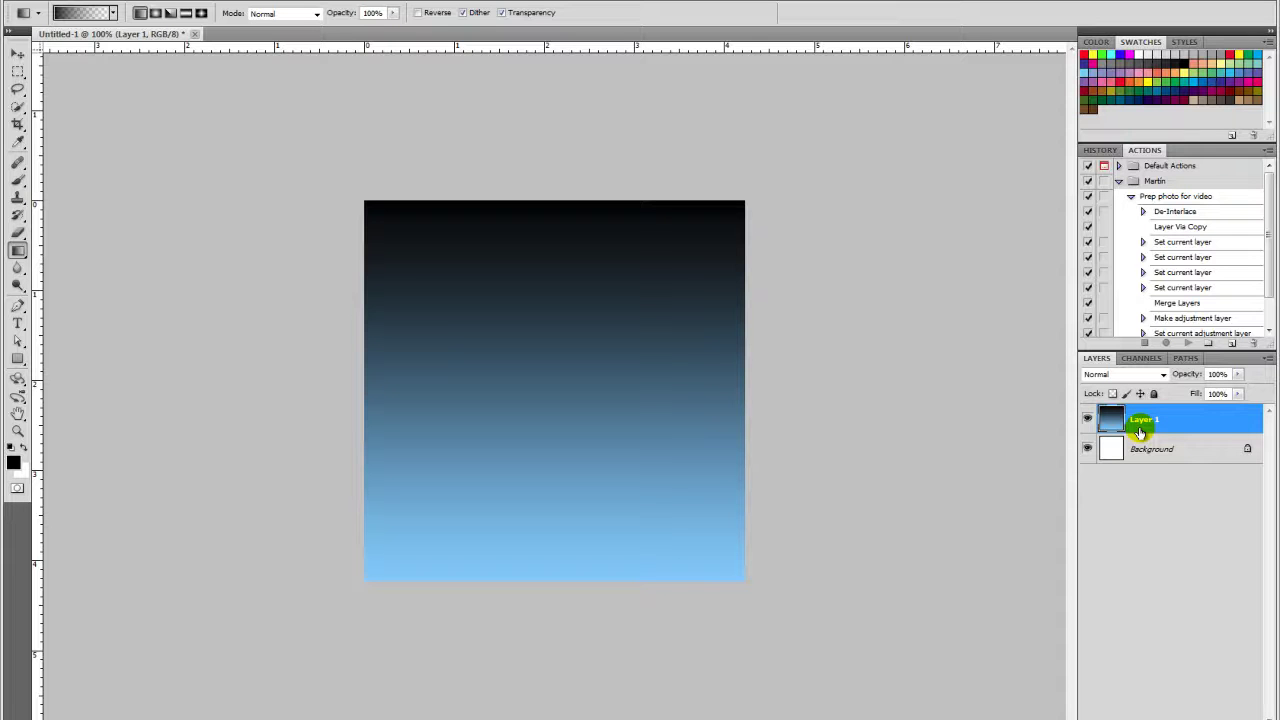
key(Return)
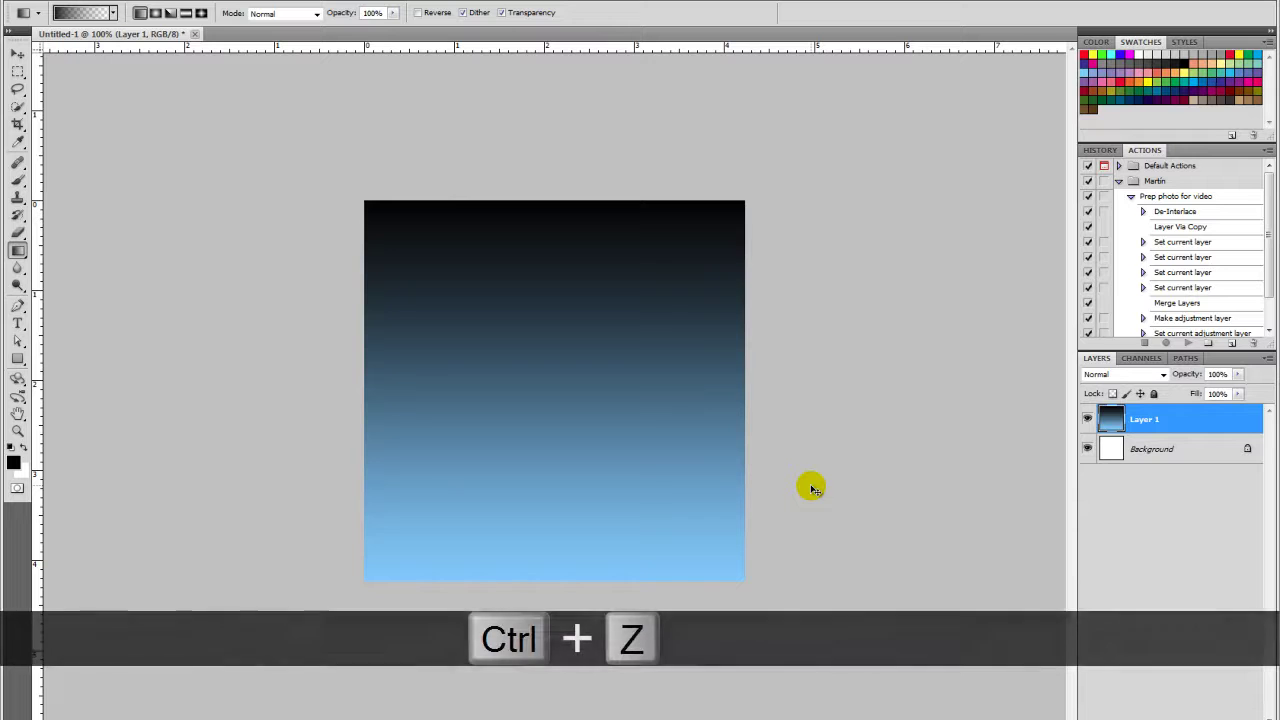
key(ctrl+z)
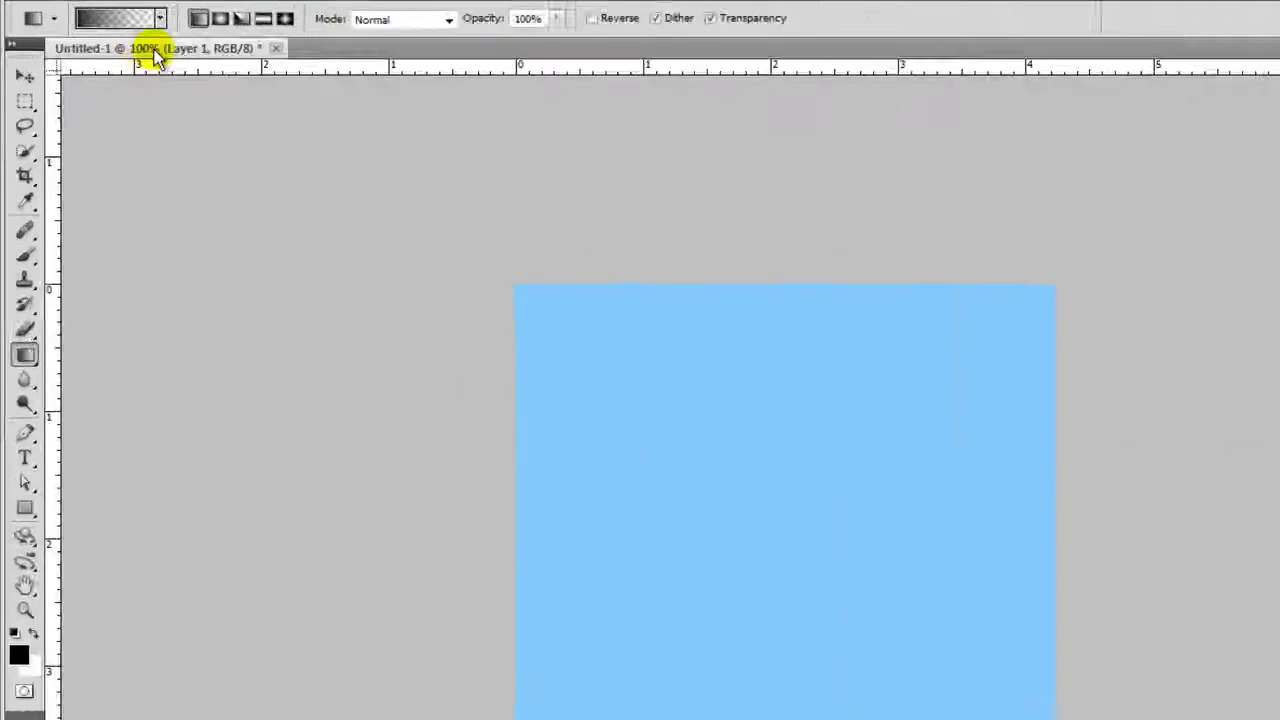
Draw a linear black-to-white Foreground to Background gradient from top to bottom on Layer 1, and undo it.
click(160, 18)
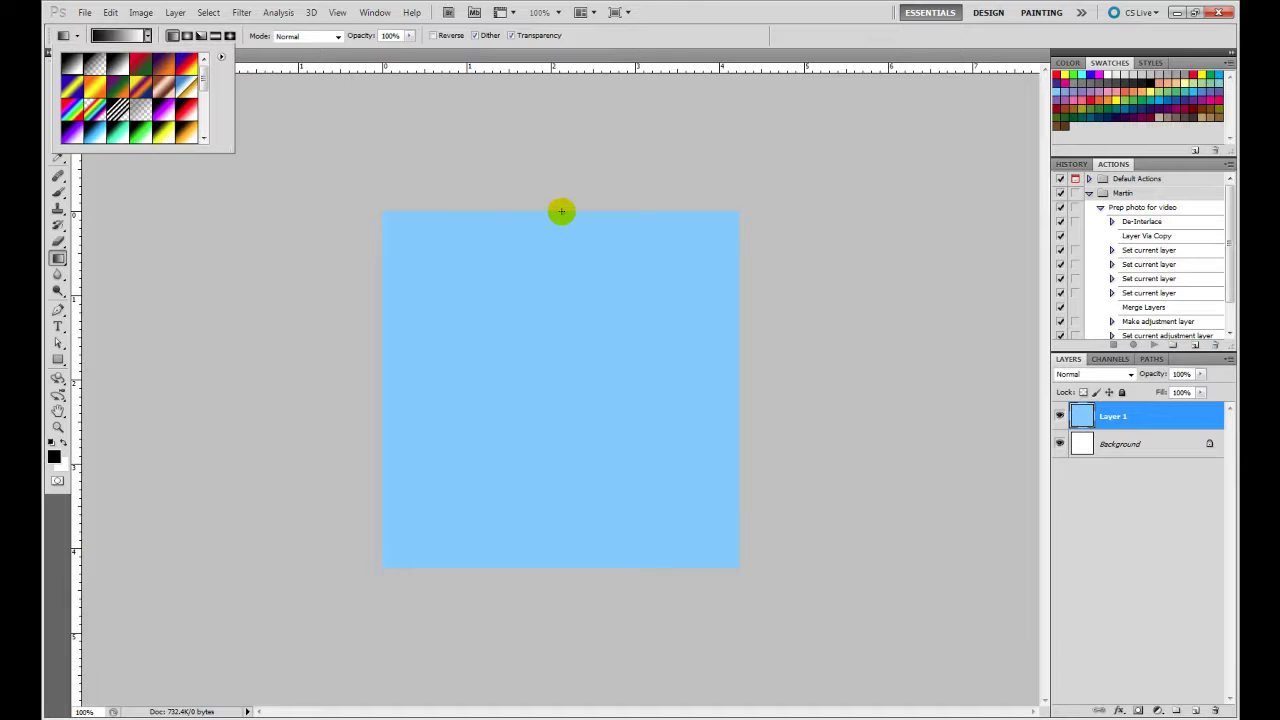
drag(561, 211, 580, 522)
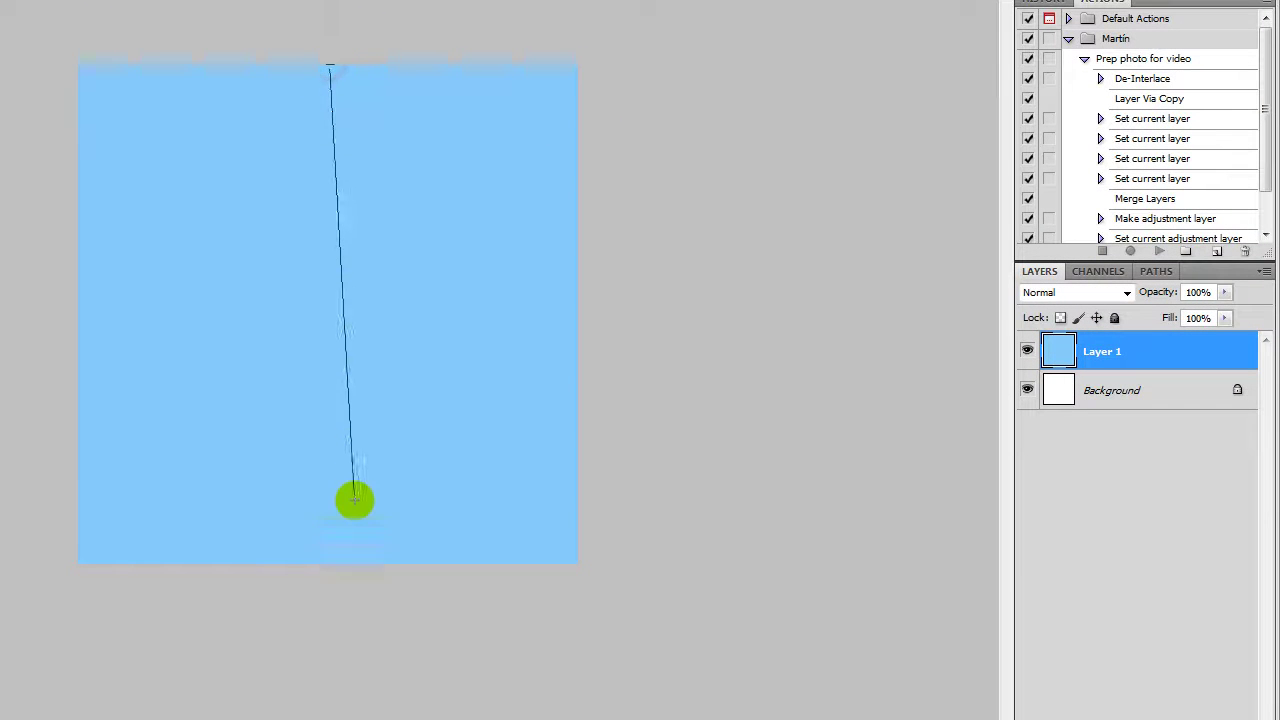
drag(355, 500, 330, 569)
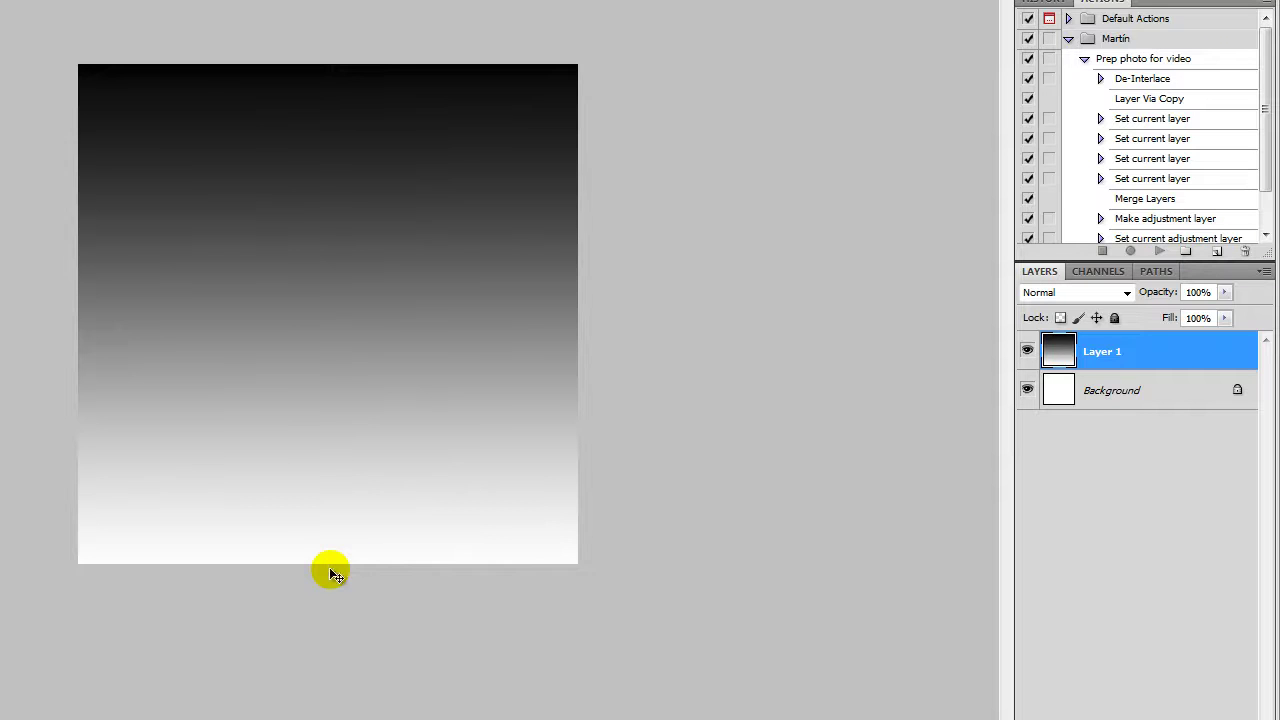
key(alt+BackSpace)
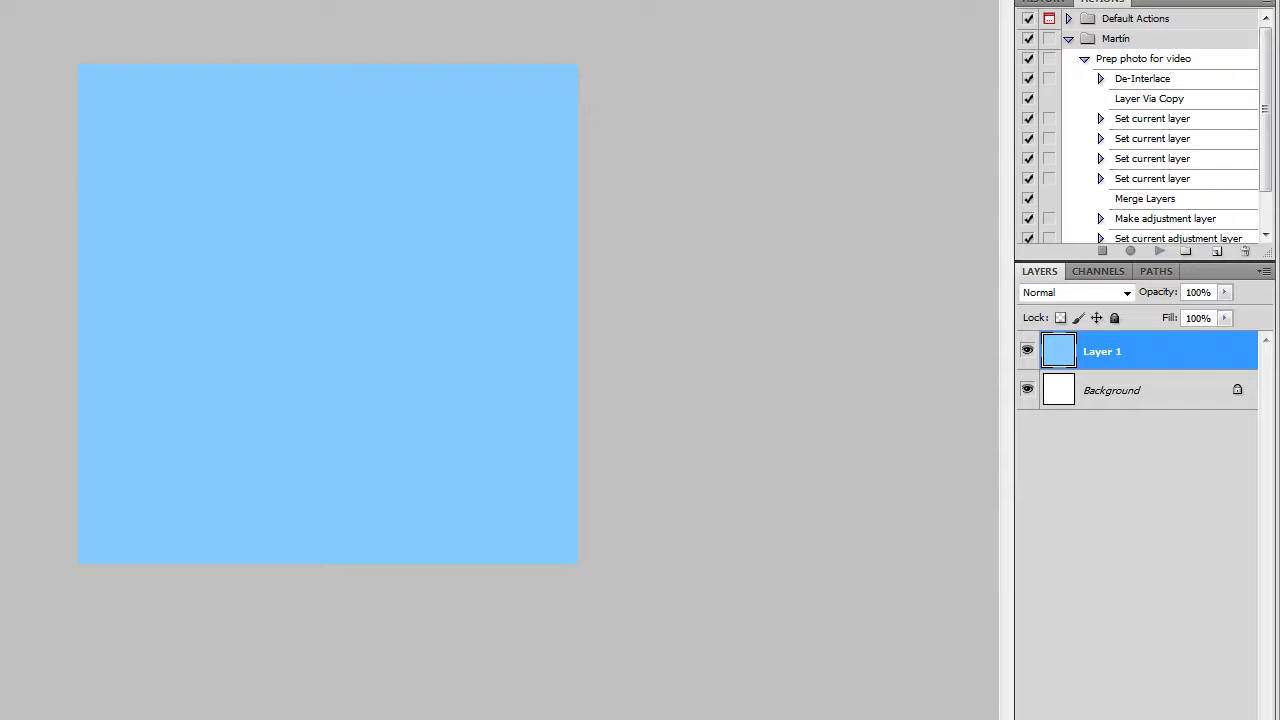
Set the foreground color to bright red, fc0404.
click(148, 50)
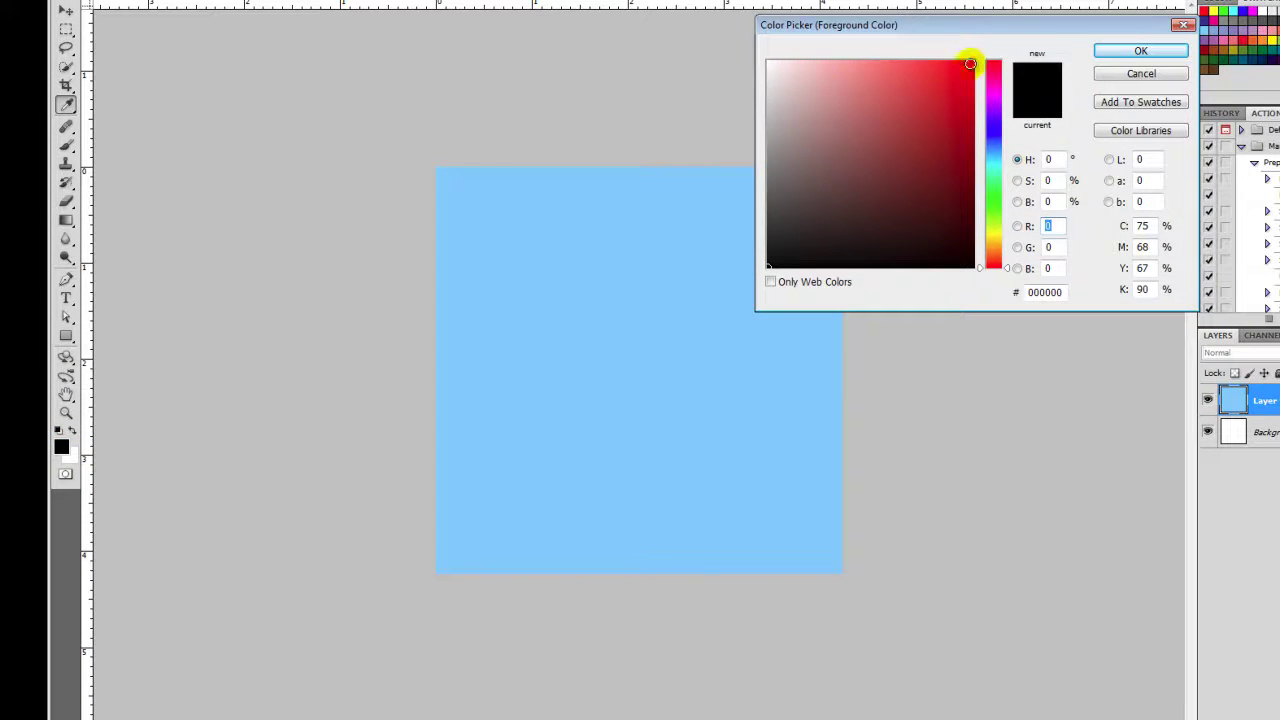
click(970, 63)
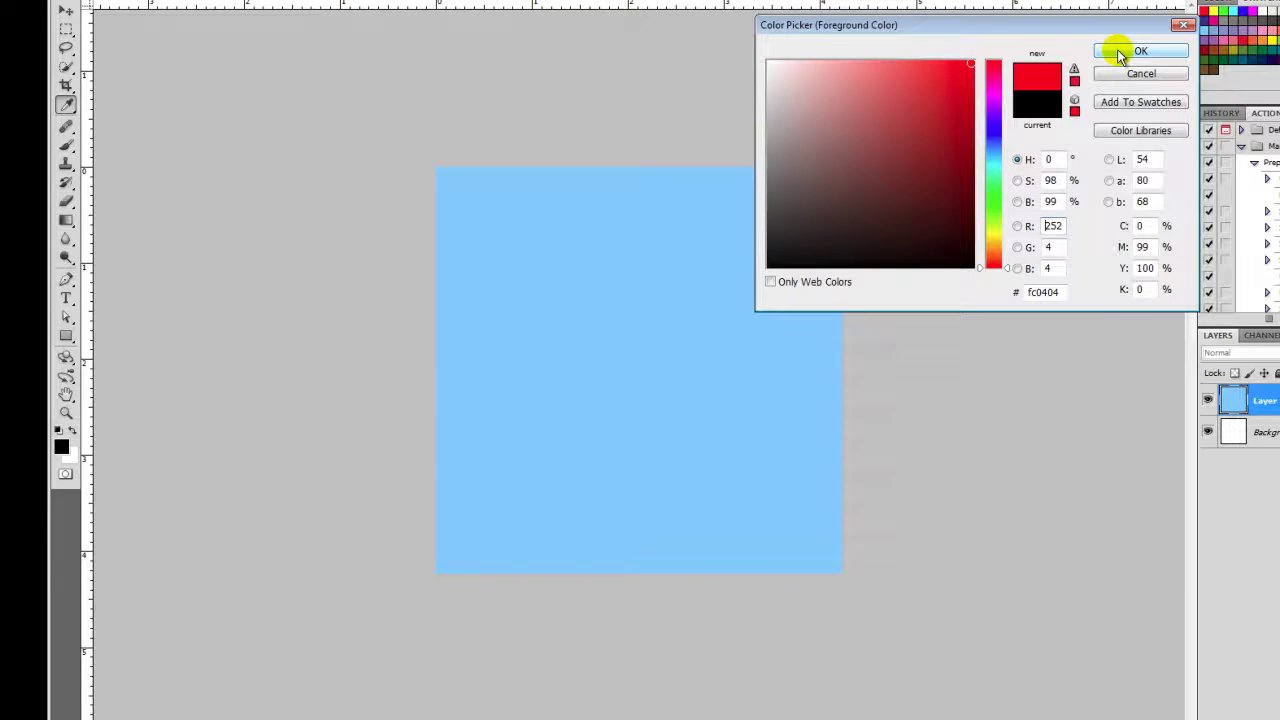
click(1117, 51)
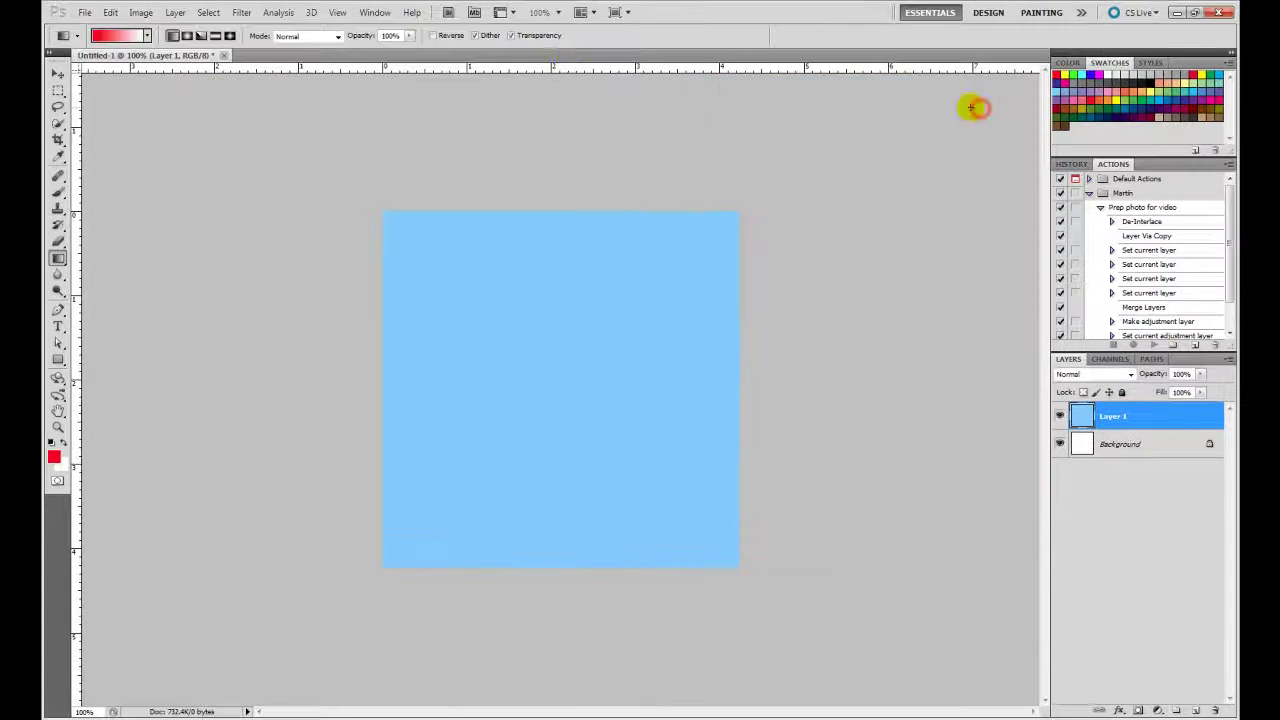
Draw a linear red-to-white Foreground to Background gradient from top to bottom on Layer 1, and undo it.
click(147, 36)
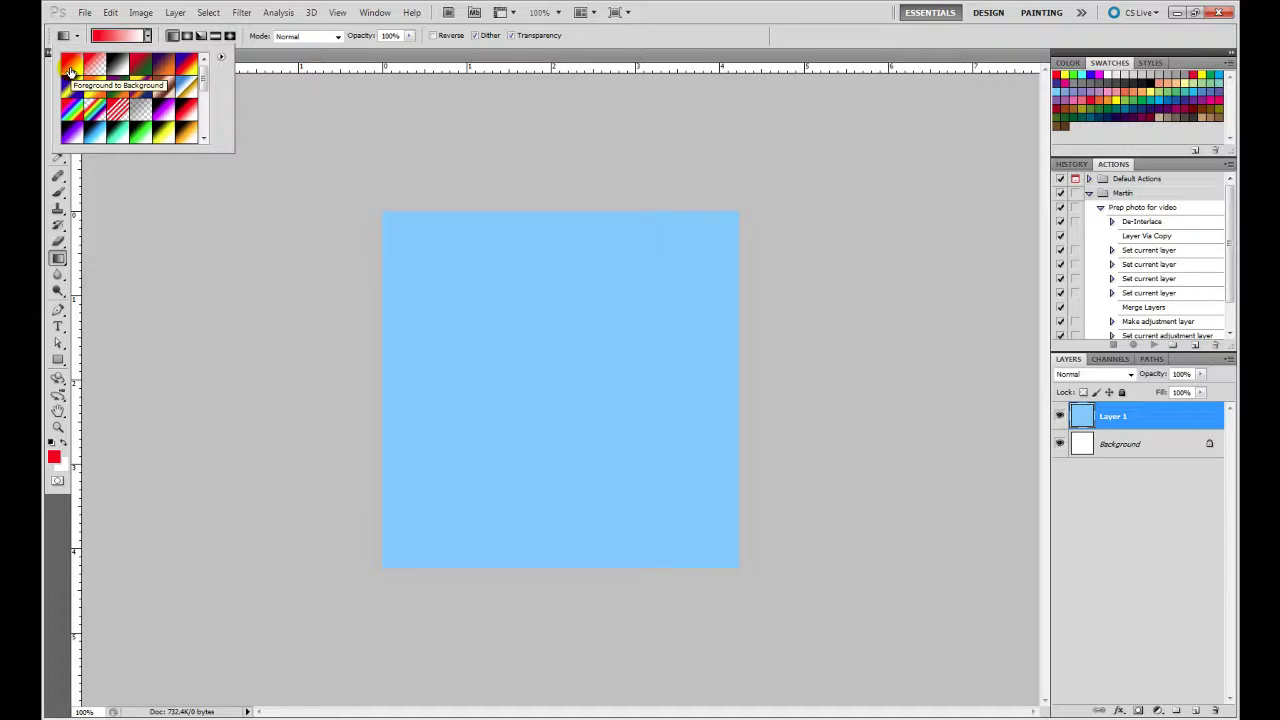
click(556, 213)
drag(554, 211, 560, 568)
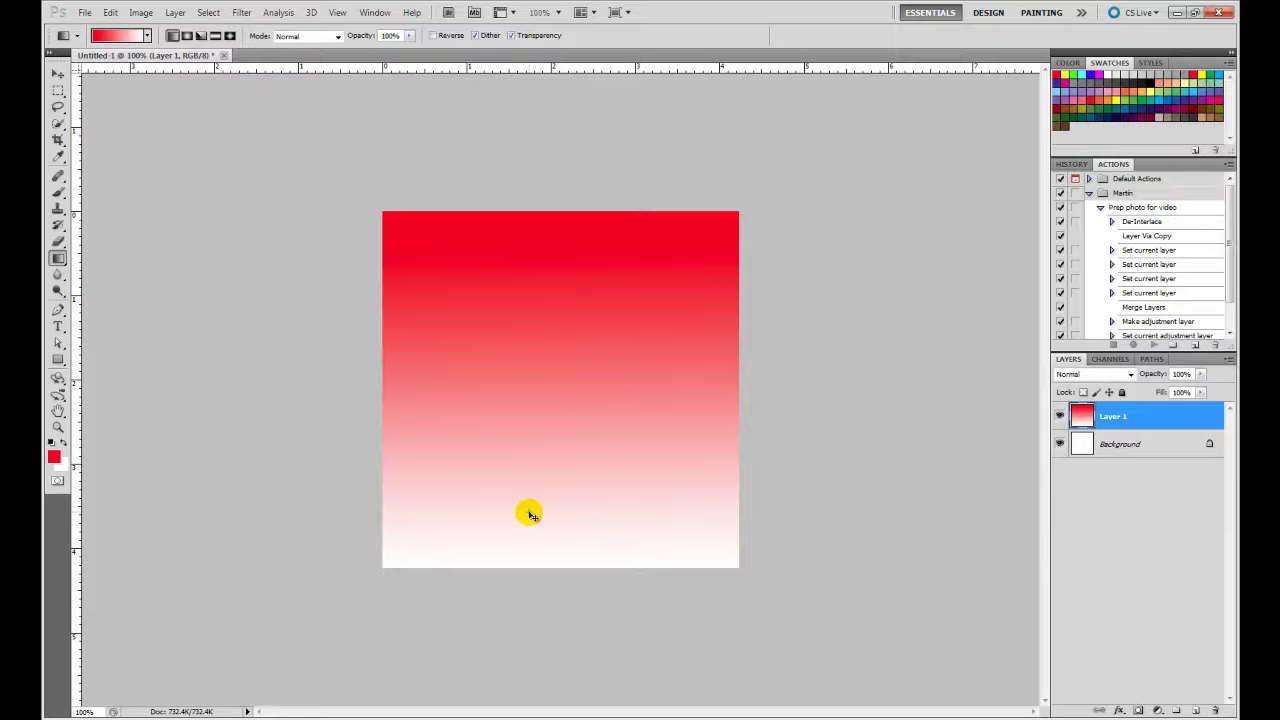
key(ctrl+z)
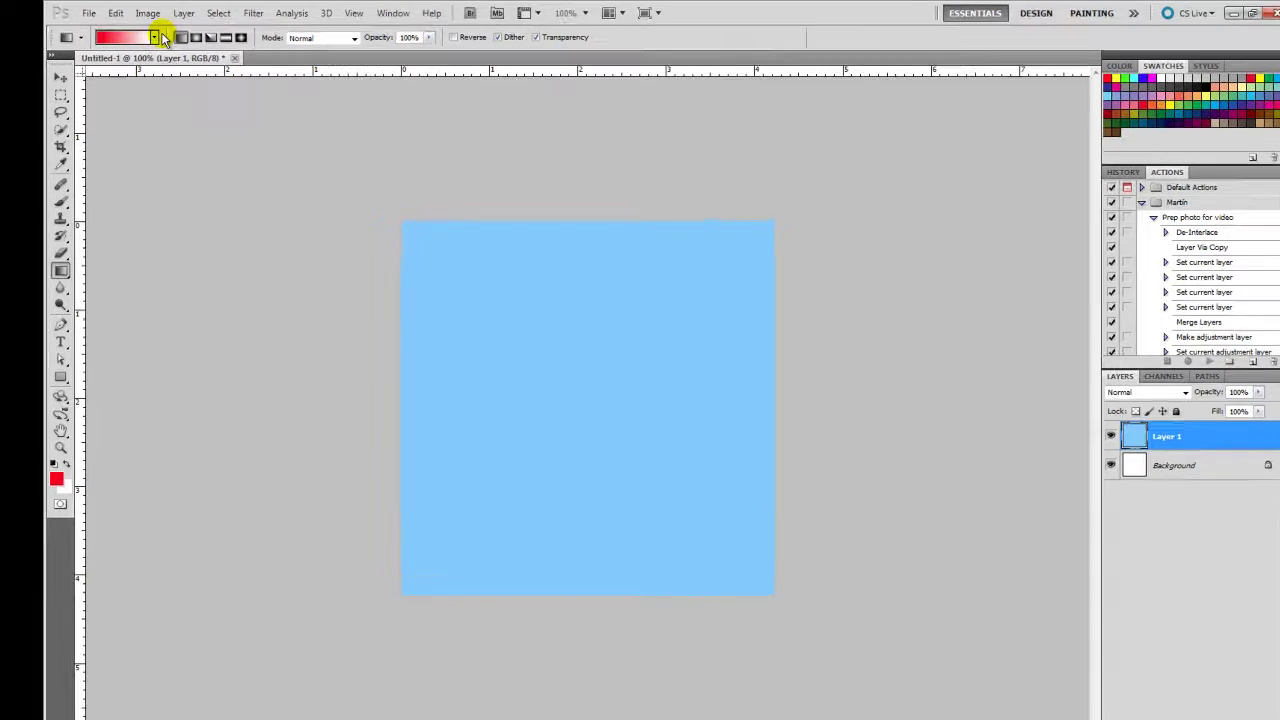
Choose the red striped gradient preset with transparent gaps, test it linearly from the top edge past the middle of Layer 1, and undo the stripes.
click(155, 37)
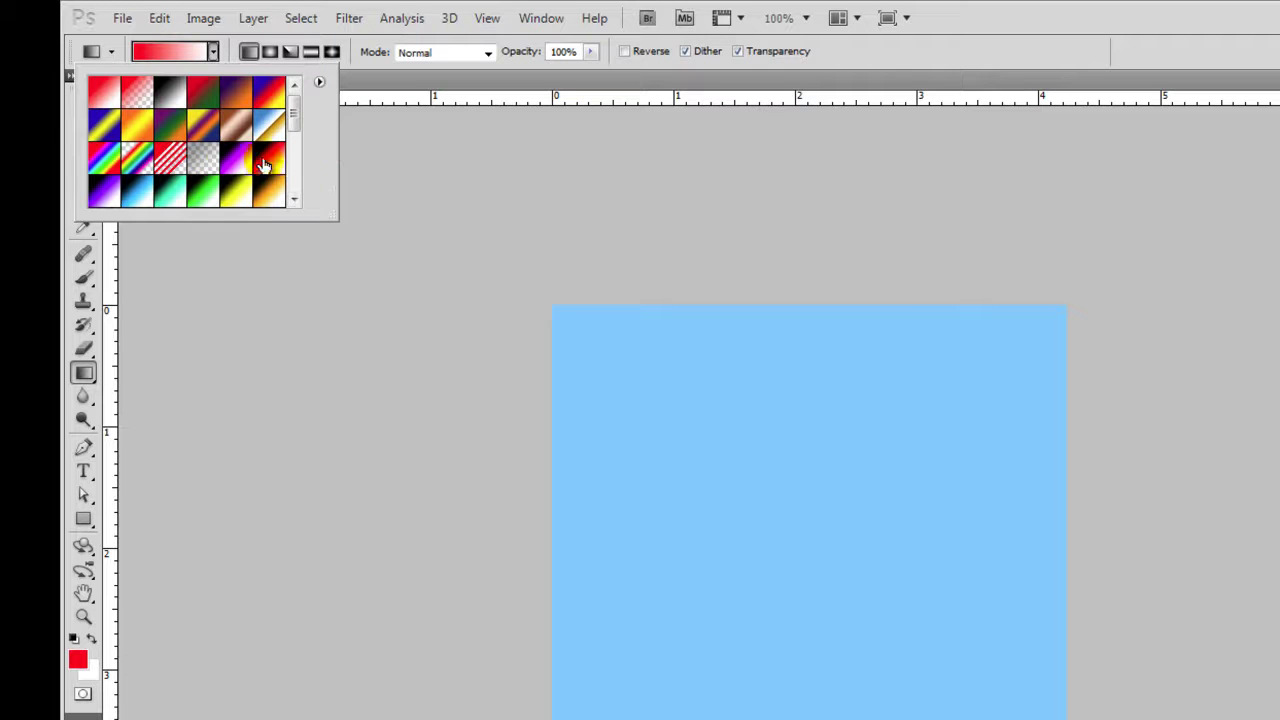
click(170, 165)
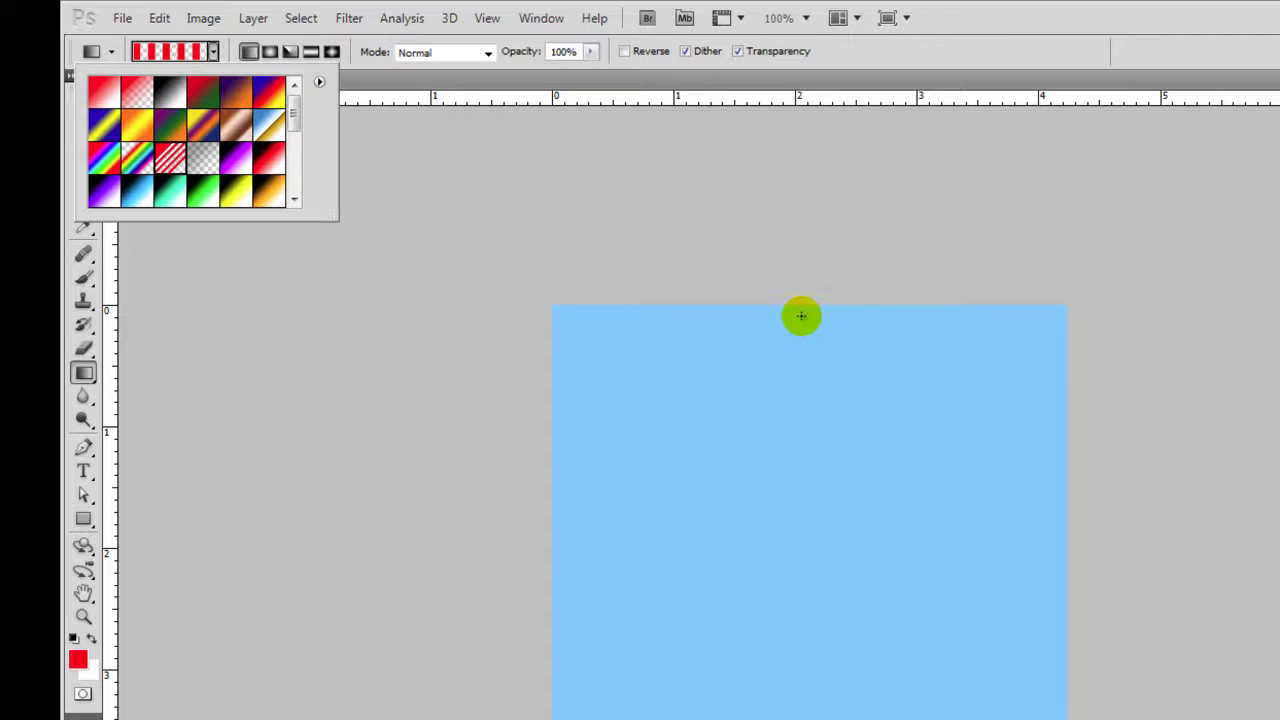
click(1050, 50)
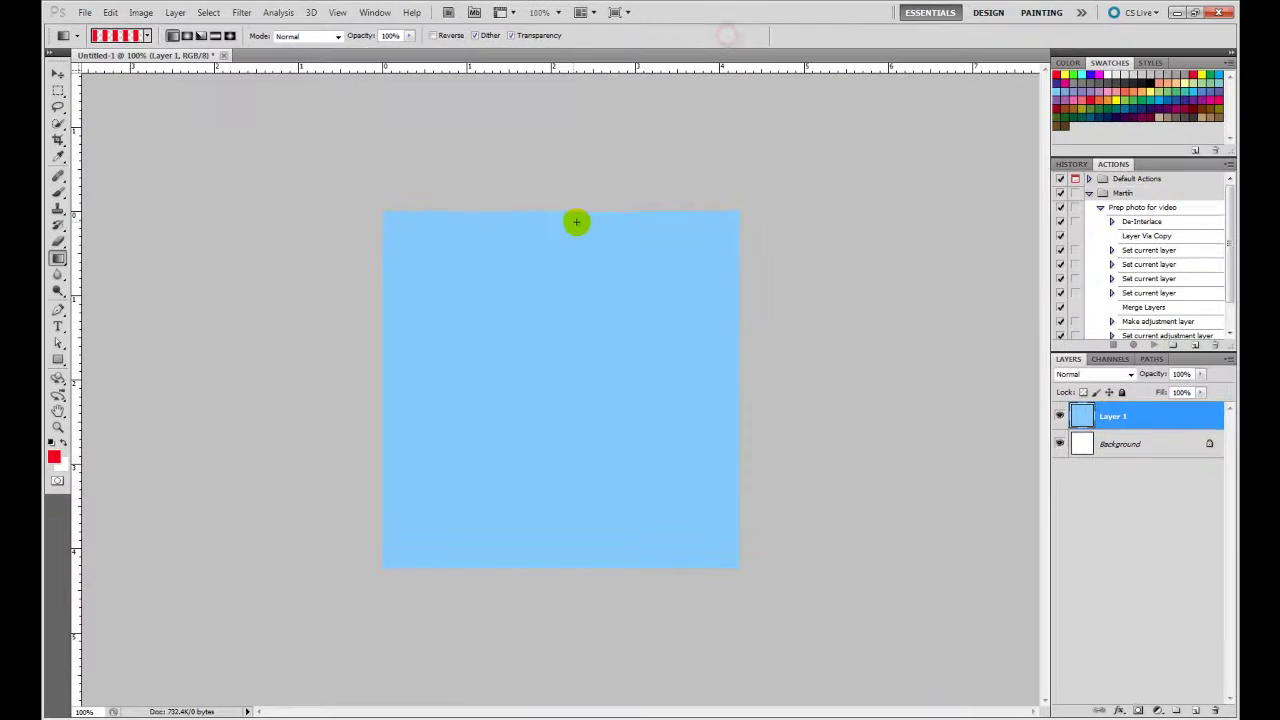
drag(554, 211, 554, 413)
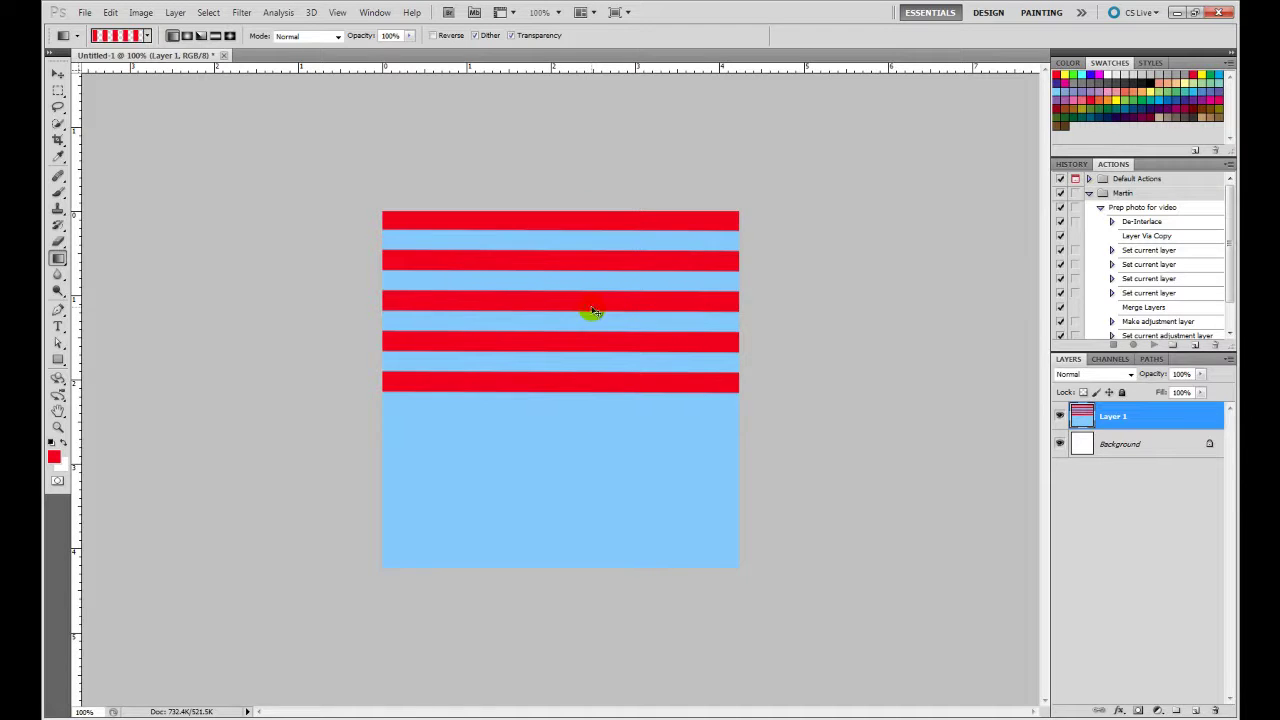
key(ctrl+z)
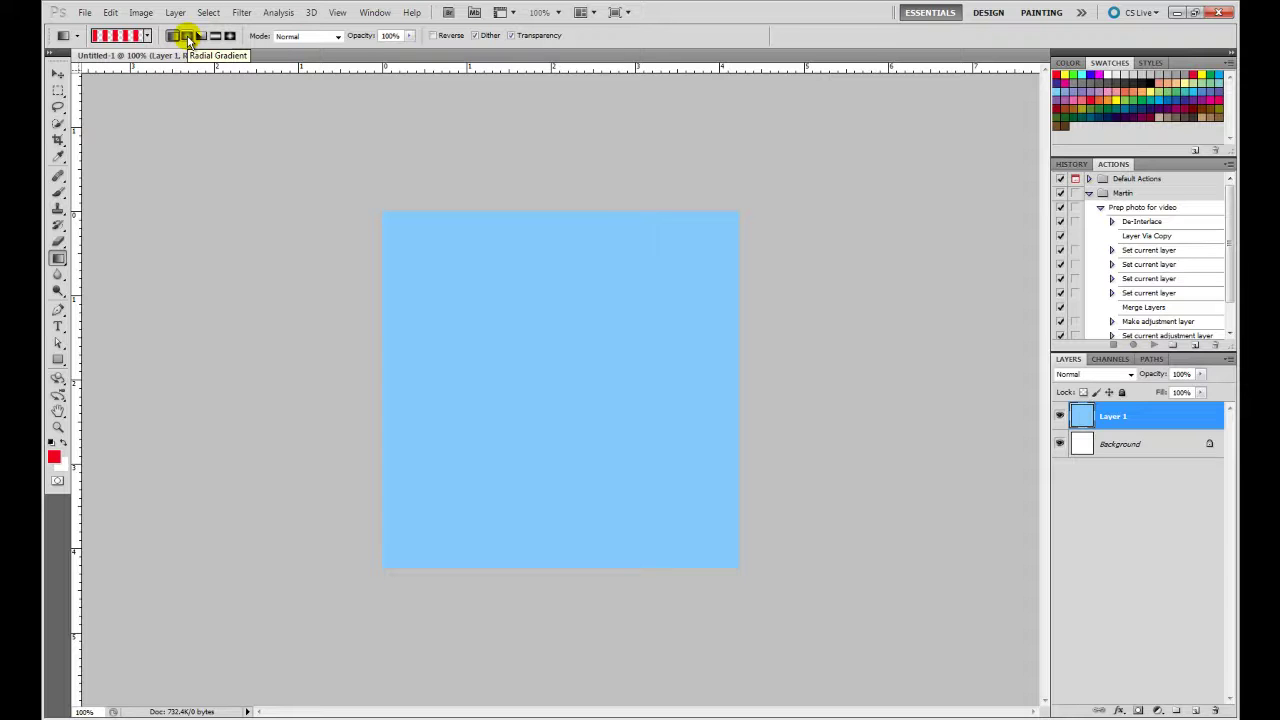
Switch to a radial gradient, test the red stripes from the top edge to the center of Layer 1, and undo the rings.
click(187, 37)
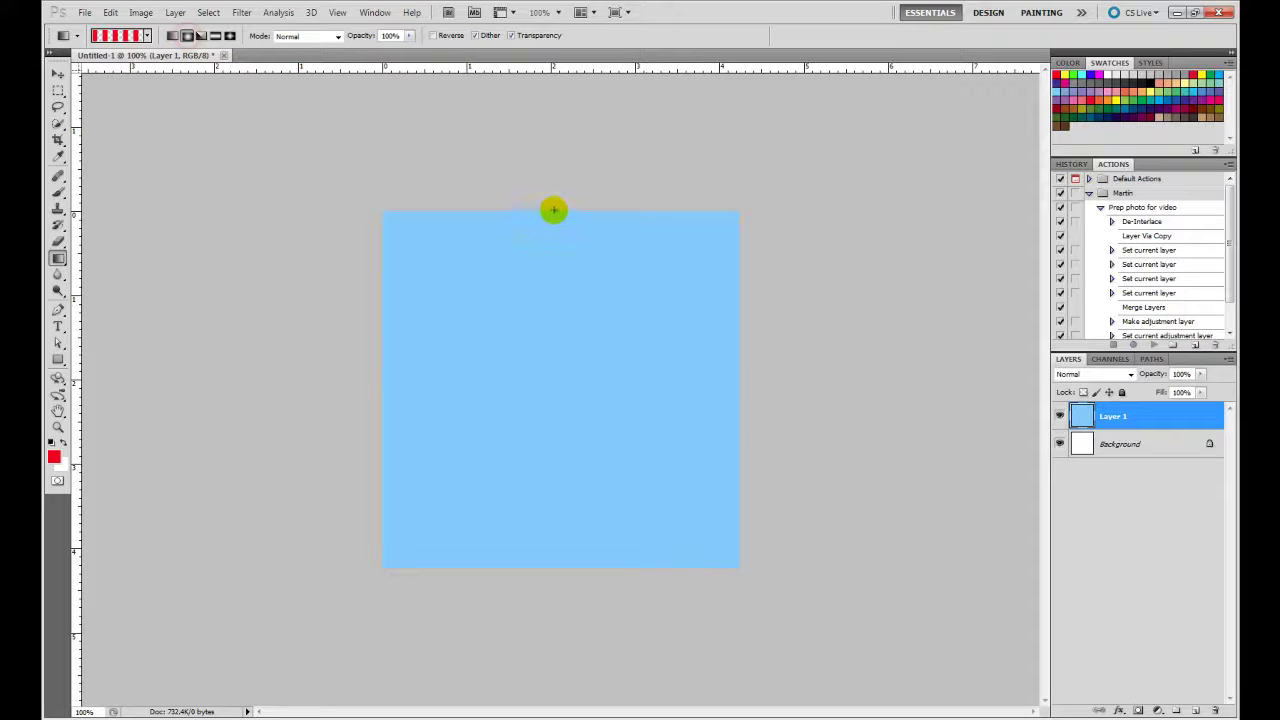
drag(554, 210, 554, 388)
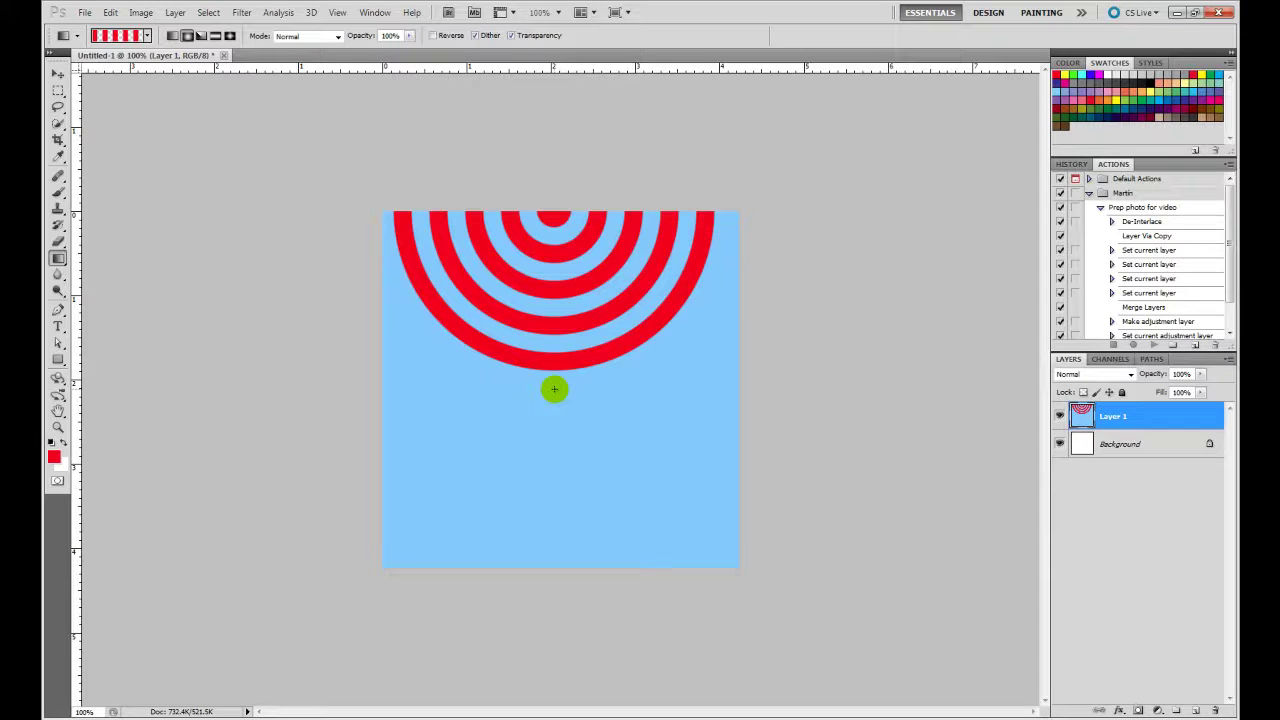
key(ctrl+z)
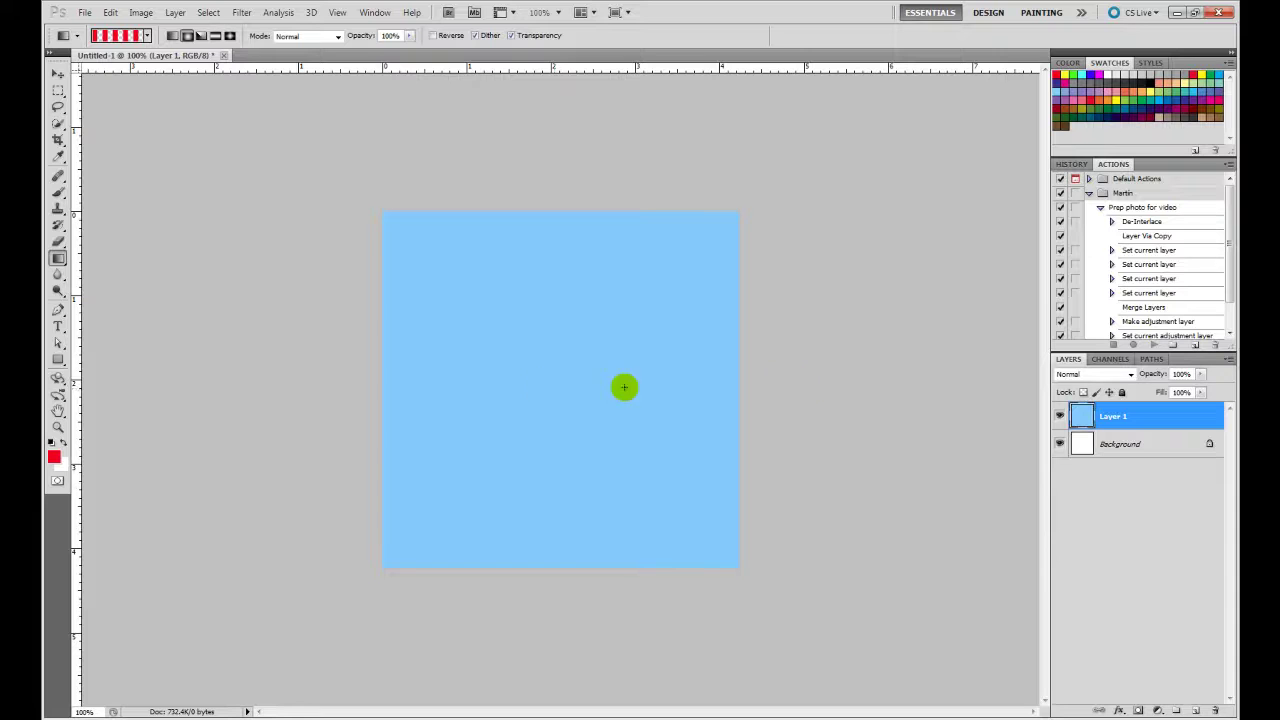
Hide Layer 1 and draw the radial red stripe gradient on the Background layer from the center to the upper-right corner.
click(1084, 418)
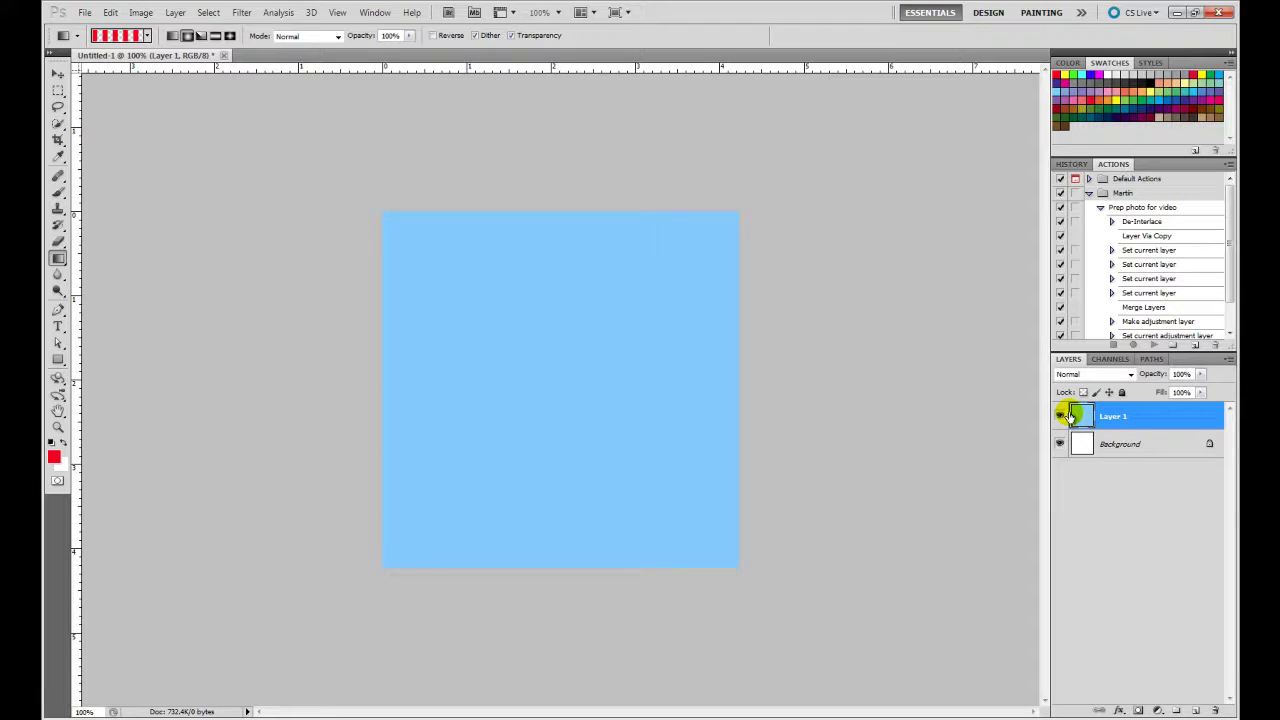
click(1060, 417)
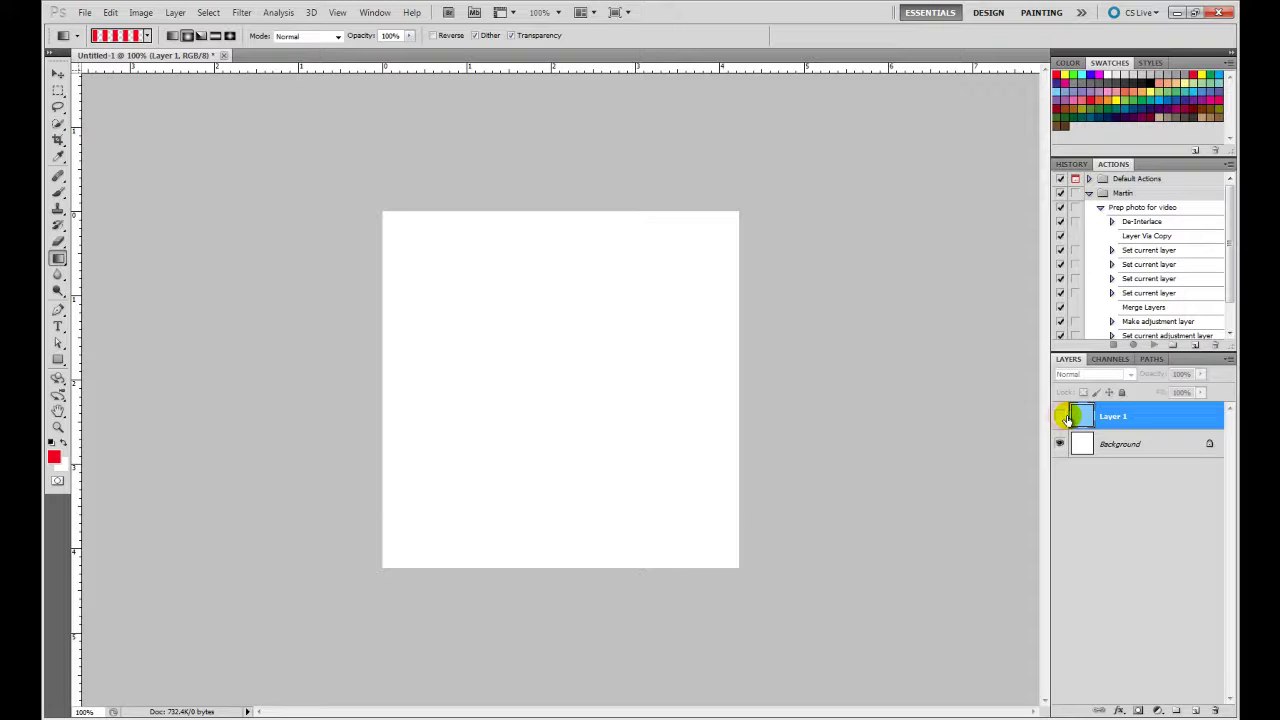
click(1109, 451)
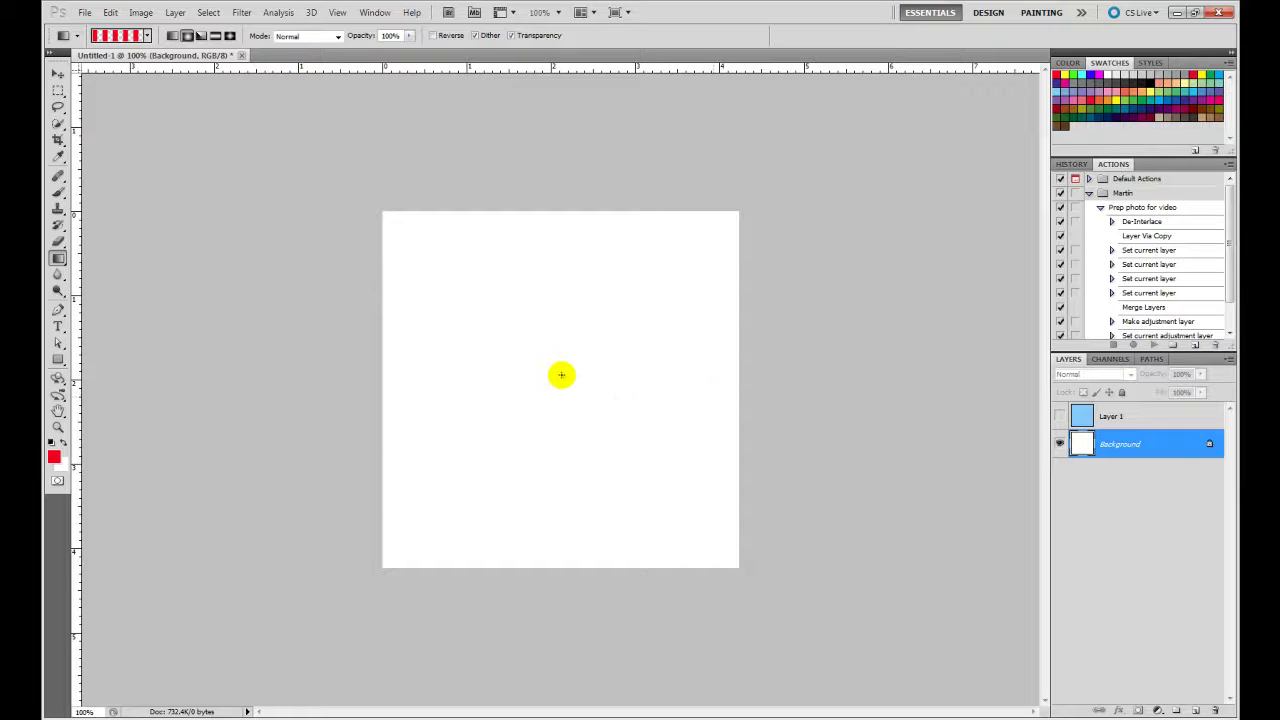
drag(554, 390, 737, 210)
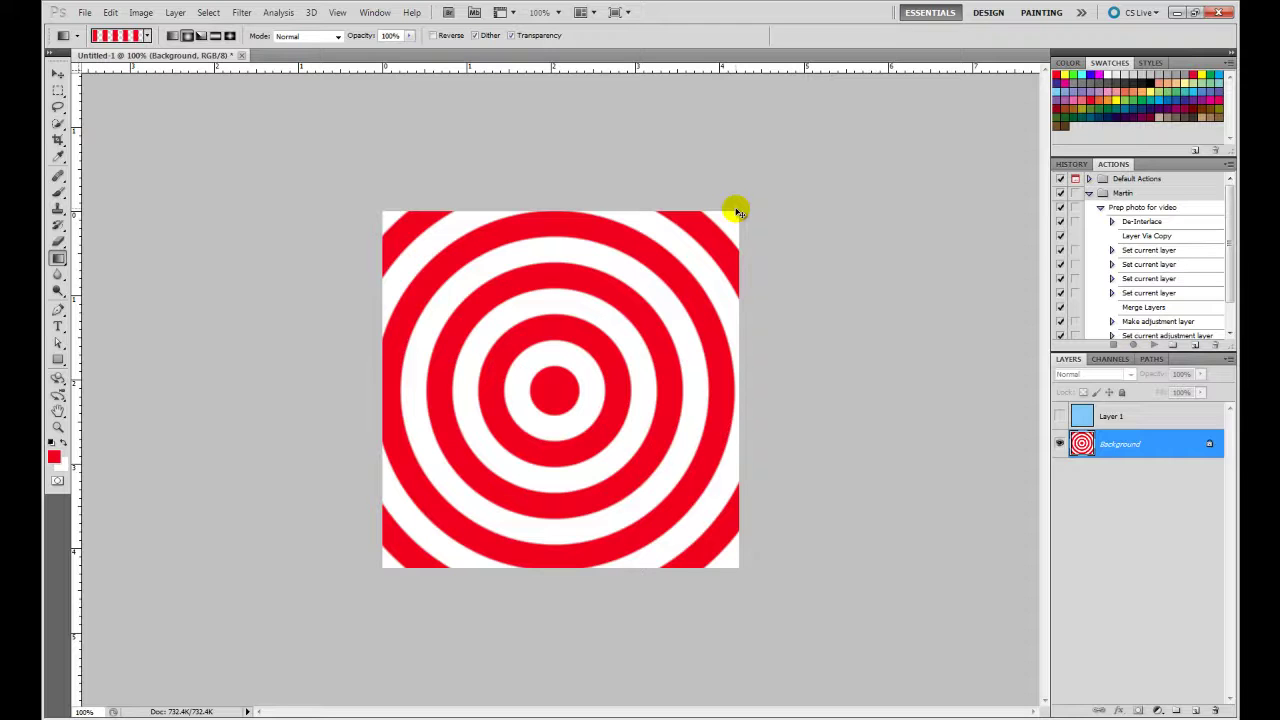
Undo the radial rings, then test the red stripes as a diamond gradient from the Background's center to its upper-right corner and undo it.
key(ctrl+z)
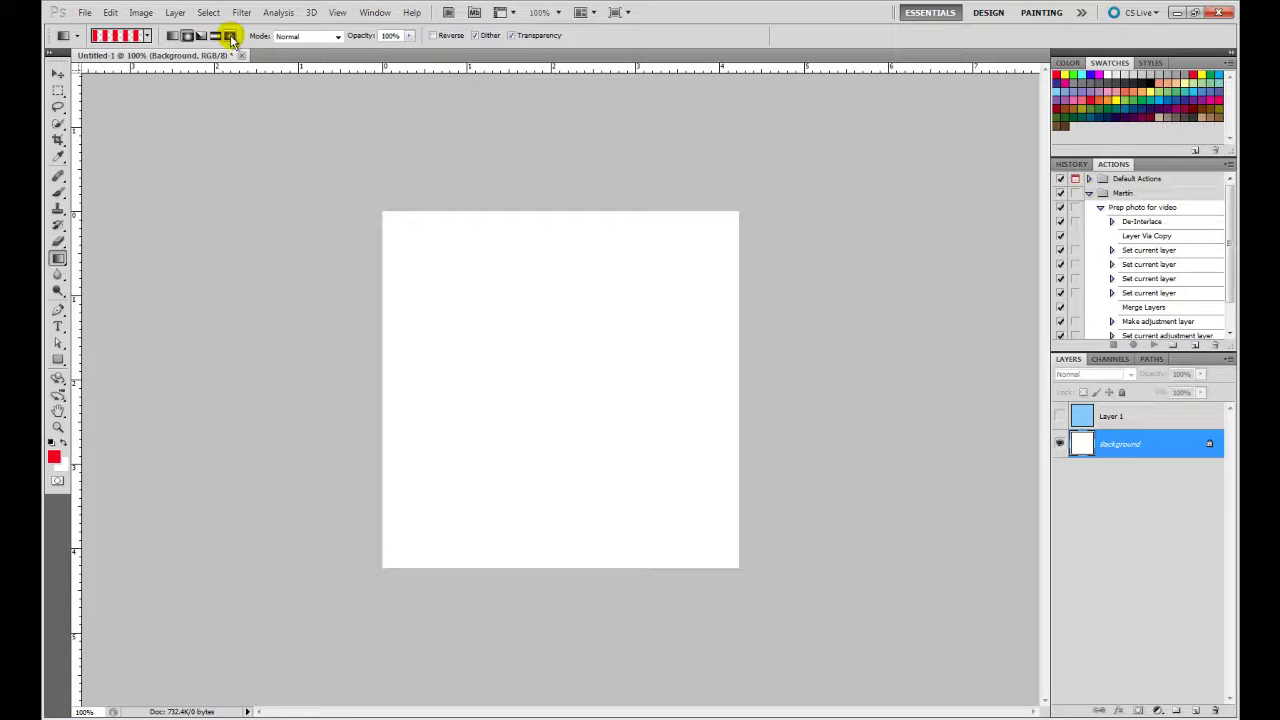
click(230, 37)
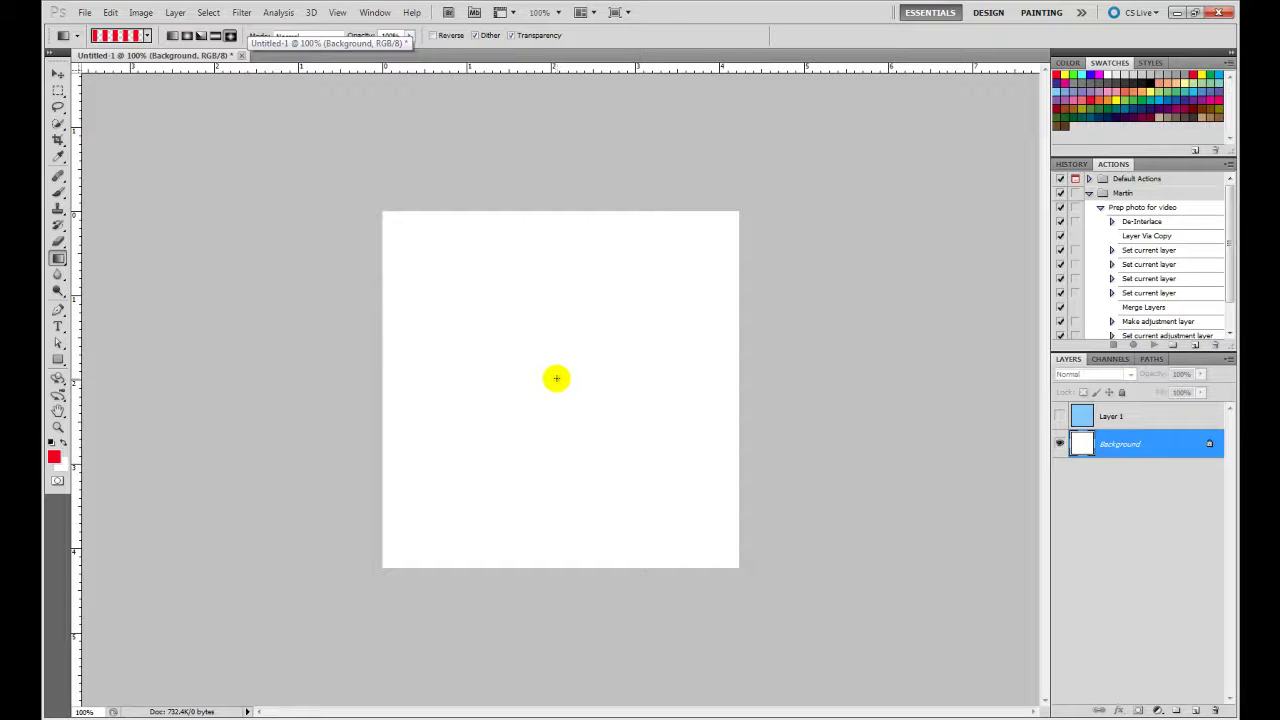
drag(558, 384, 737, 210)
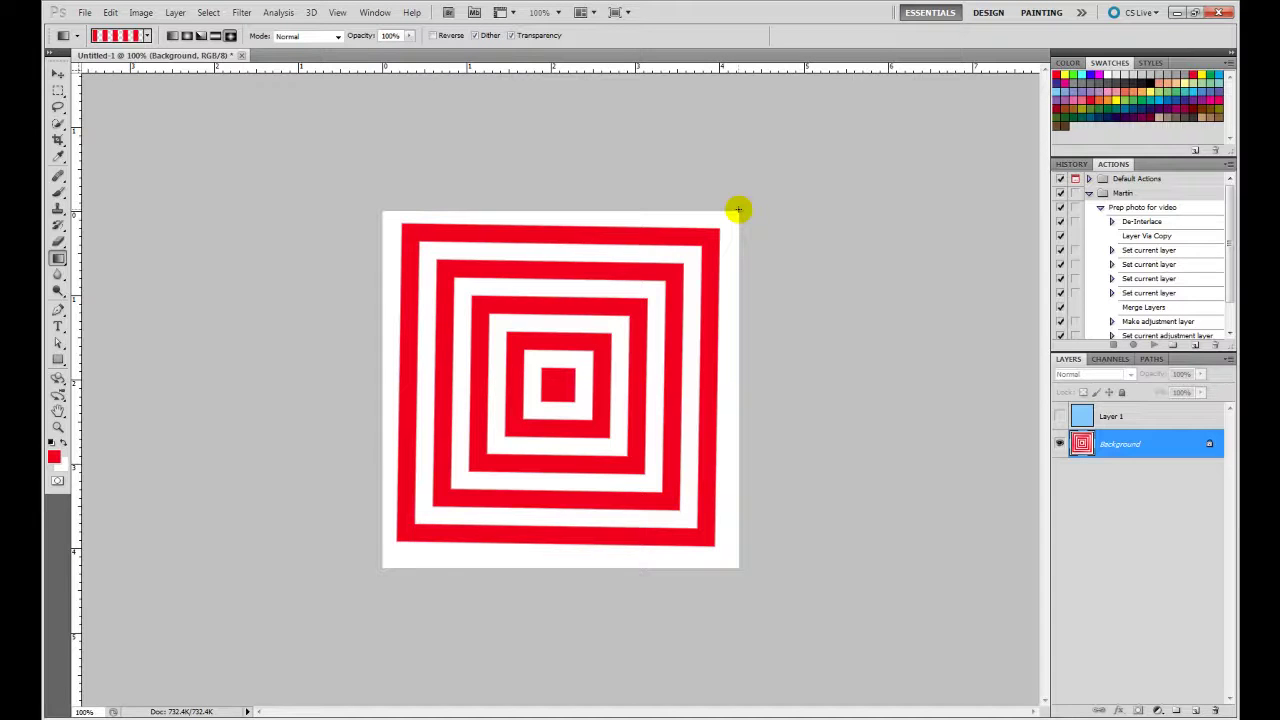
key(ctrl+z)
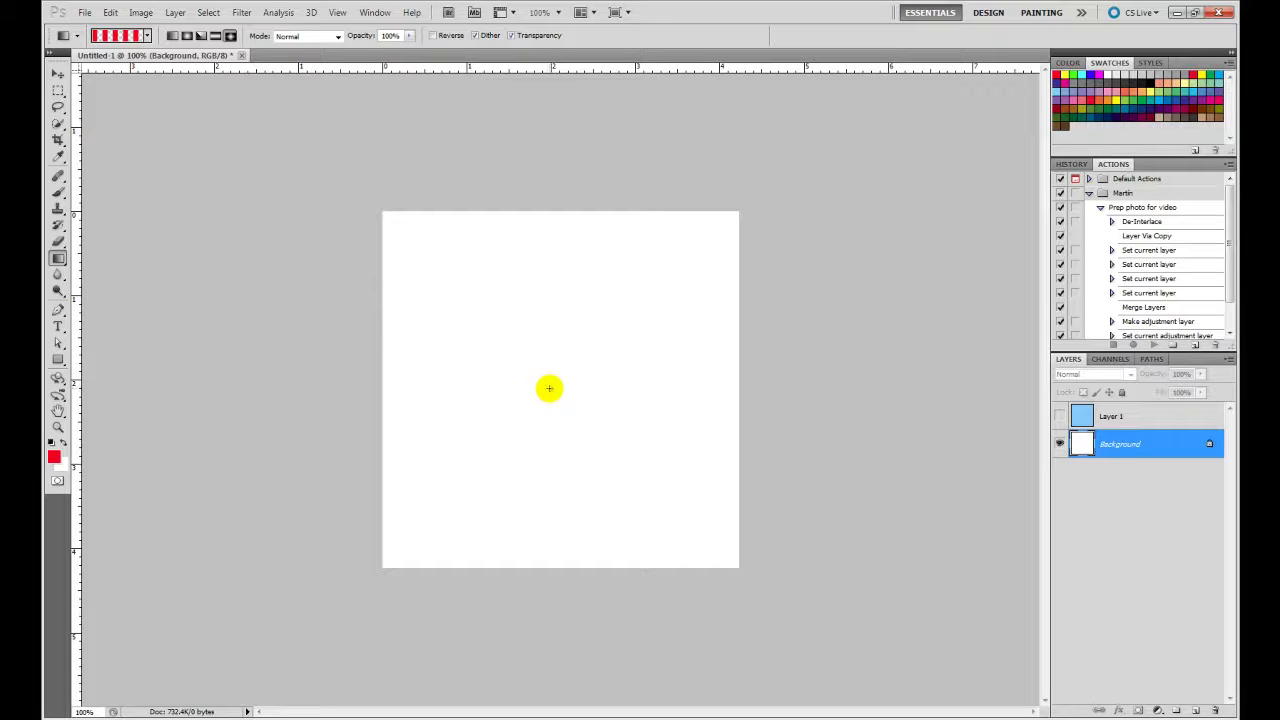
Test the diamond gradient straight up from the canvas center, ending at the top edge, partway up, and beyond the canvas, undoing each.
drag(548, 388, 548, 210)
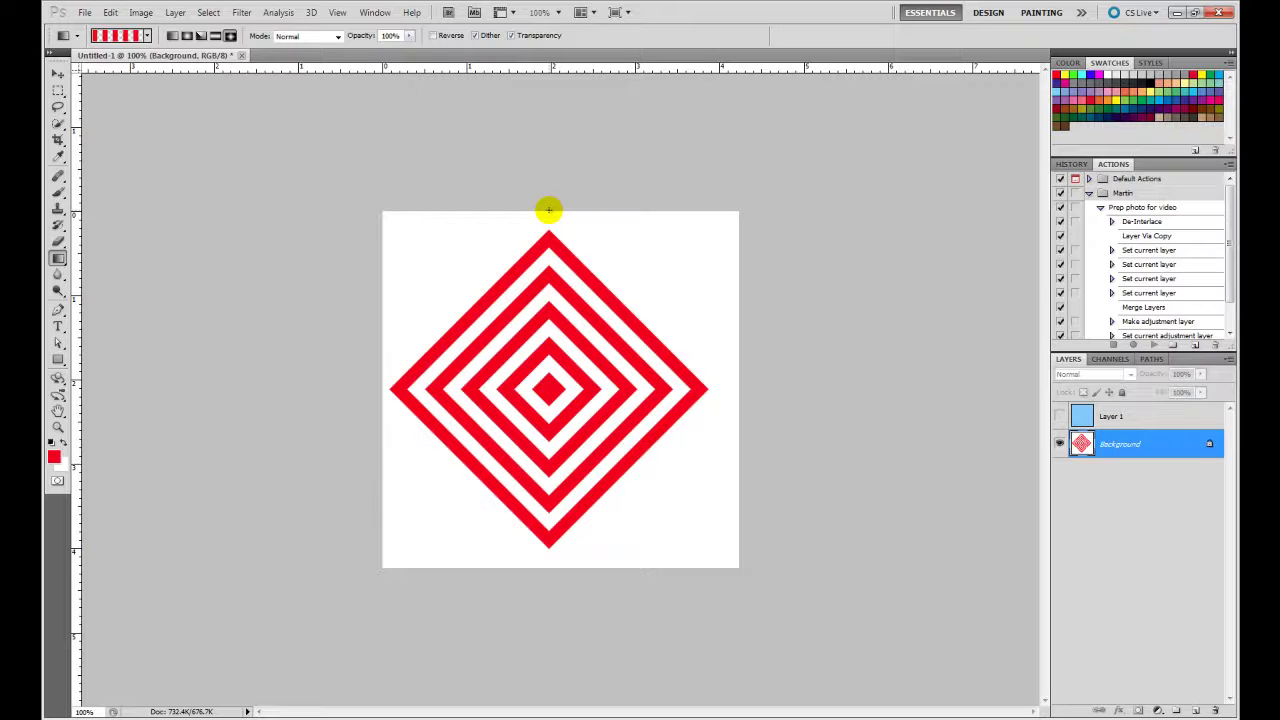
key(ctrl+z)
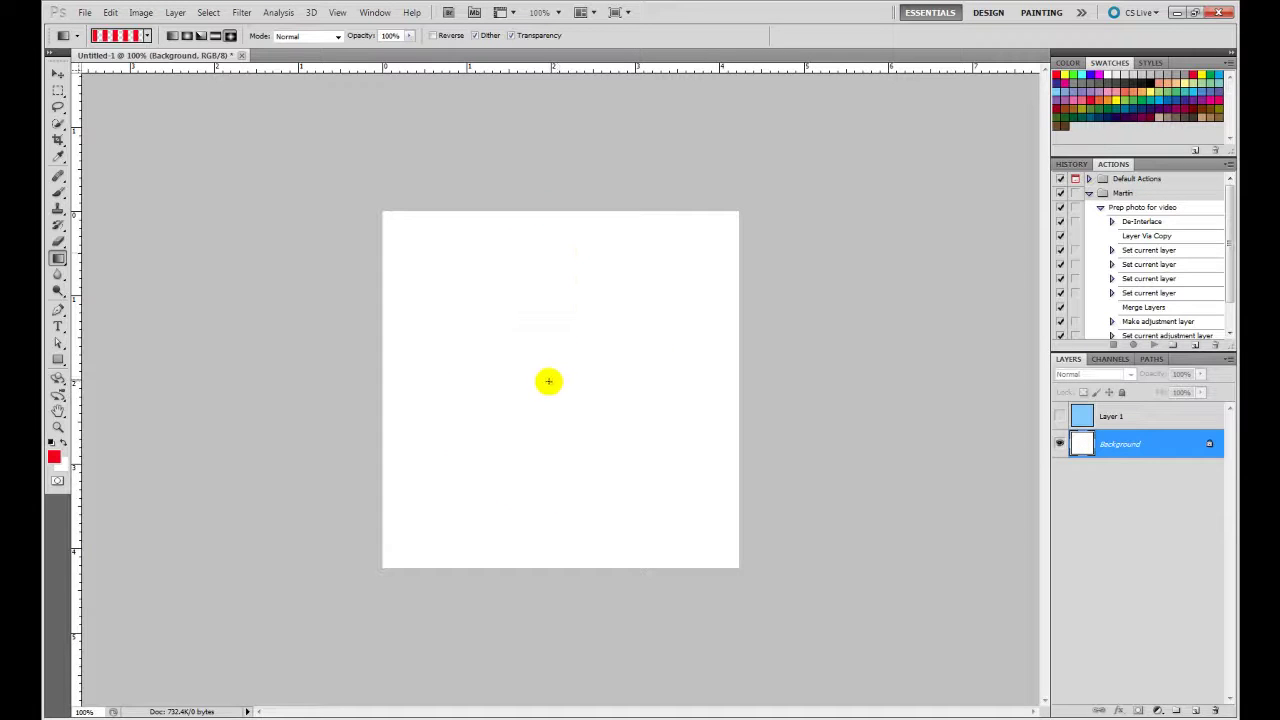
drag(547, 381, 547, 314)
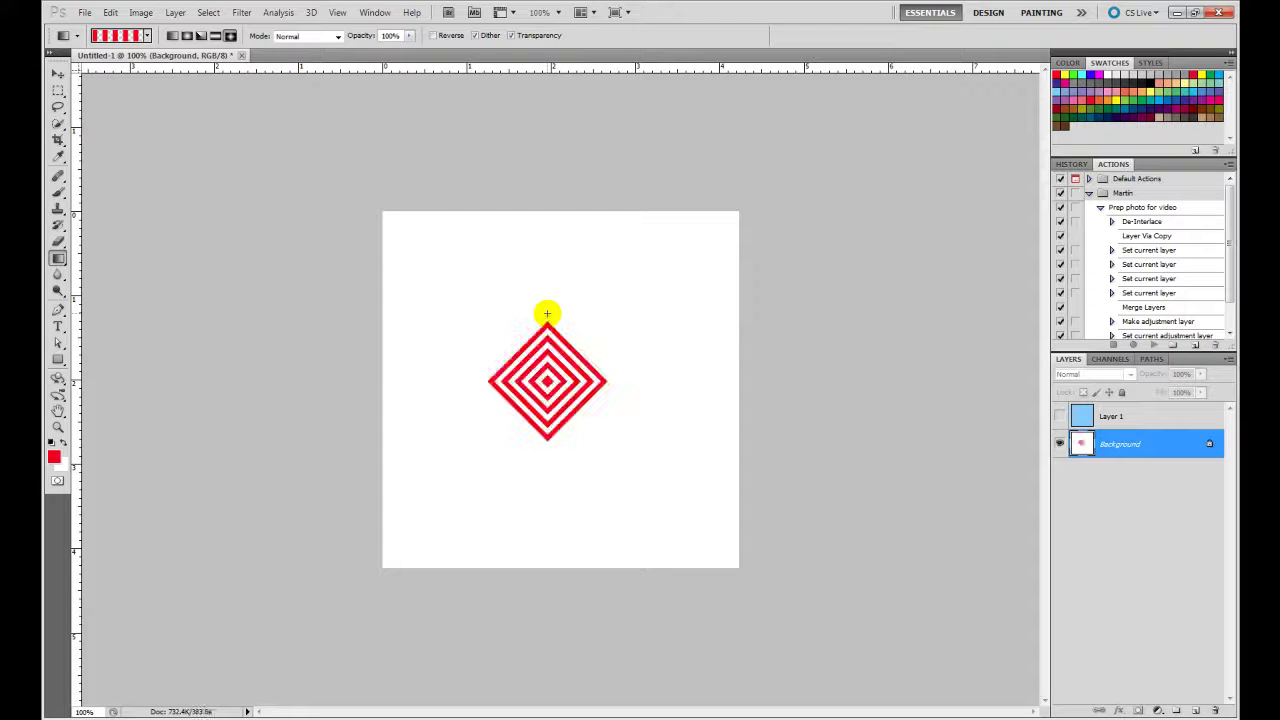
key(ctrl+z)
drag(557, 389, 558, 106)
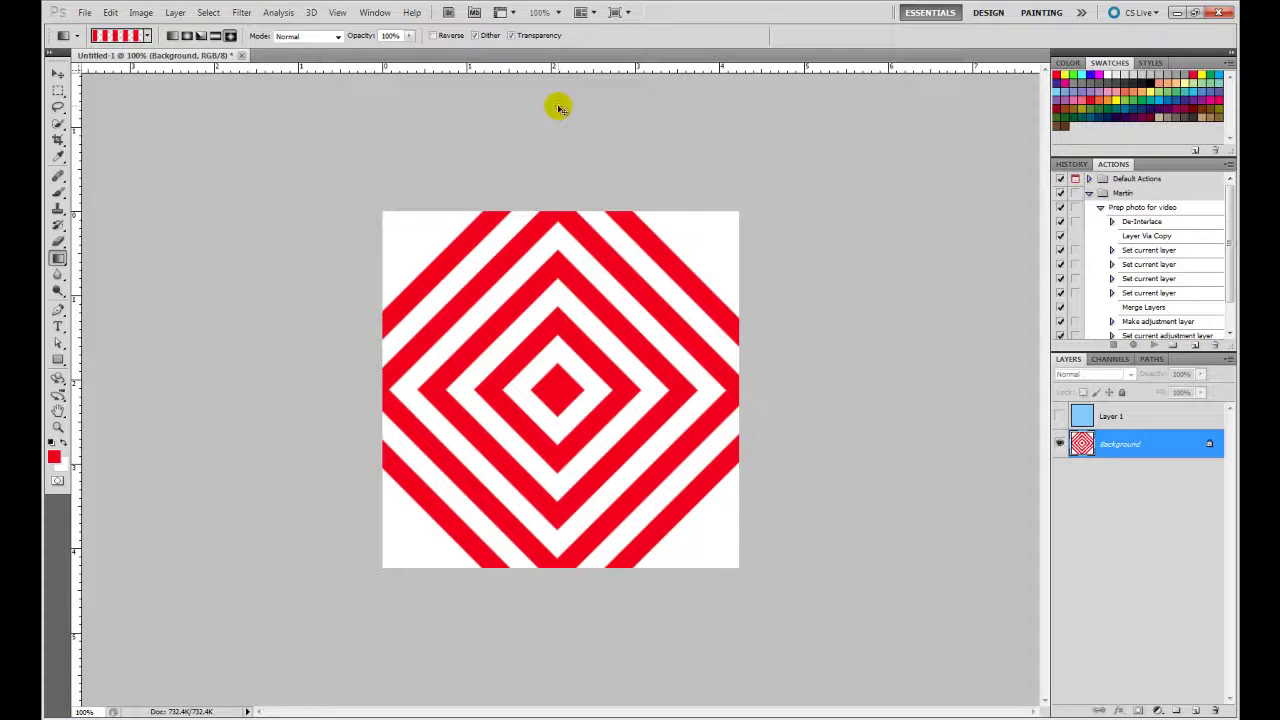
key(ctrl+z)
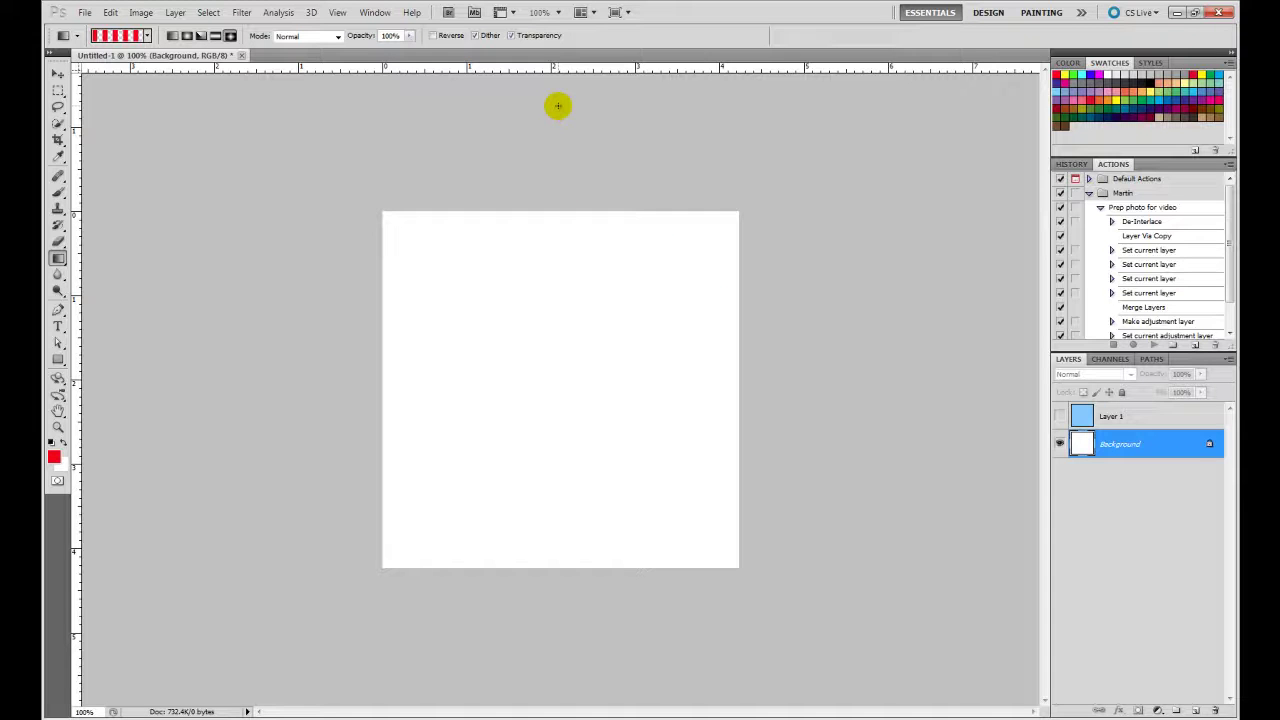